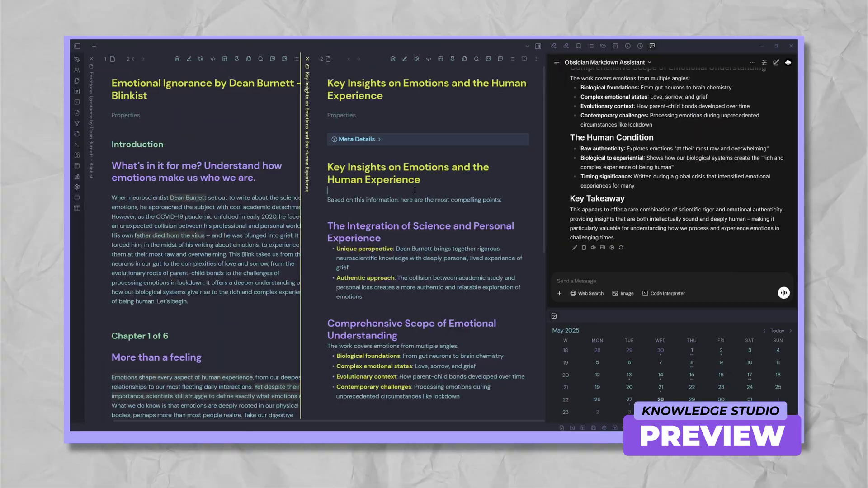
# - Delete the duplicate 'Key Insights on Emotions and the Human Experience' heading under Meta Details
pyautogui.hotkey('ctrl', 'd')
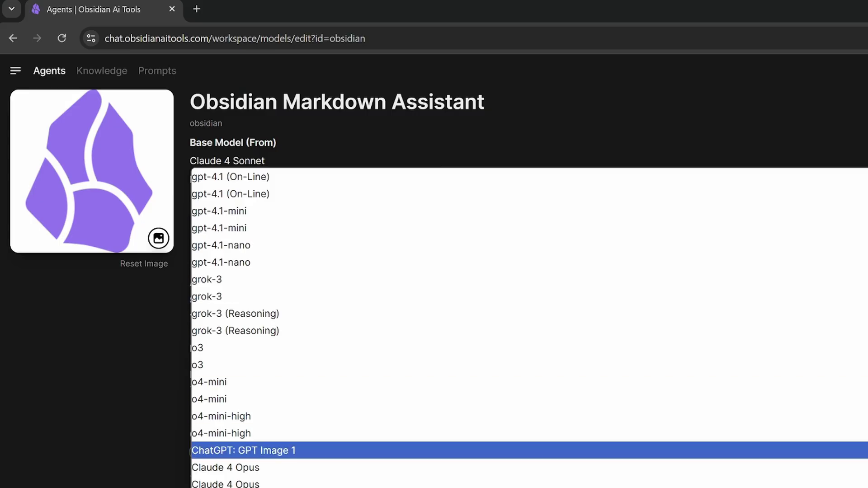
pyautogui.scroll(5, 529, 328)
pyautogui.scroll(10, 452, 435)
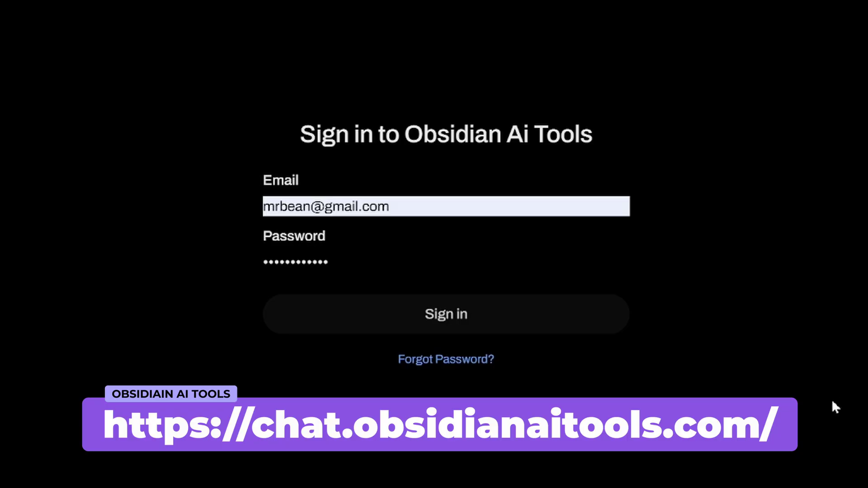
# - Sign in and go to the Knowledge Studio Agents page listing the Obsidian Markdown Assistant
pyautogui.click(489, 319)
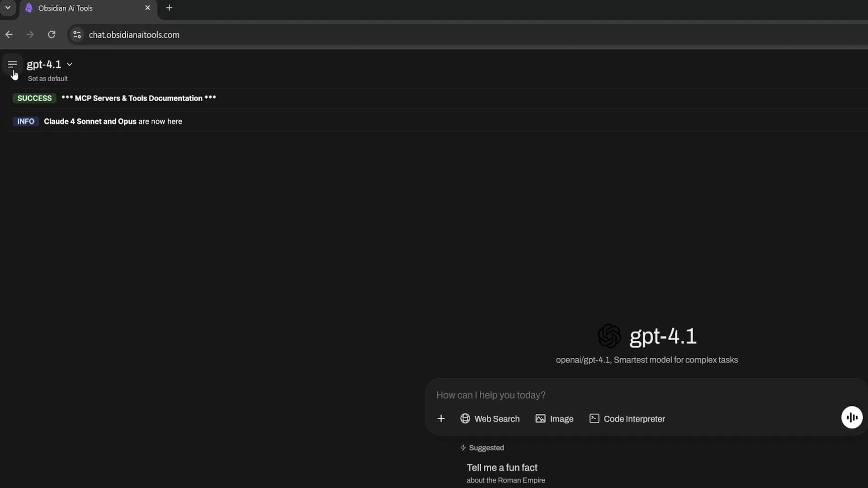
pyautogui.click(12, 64)
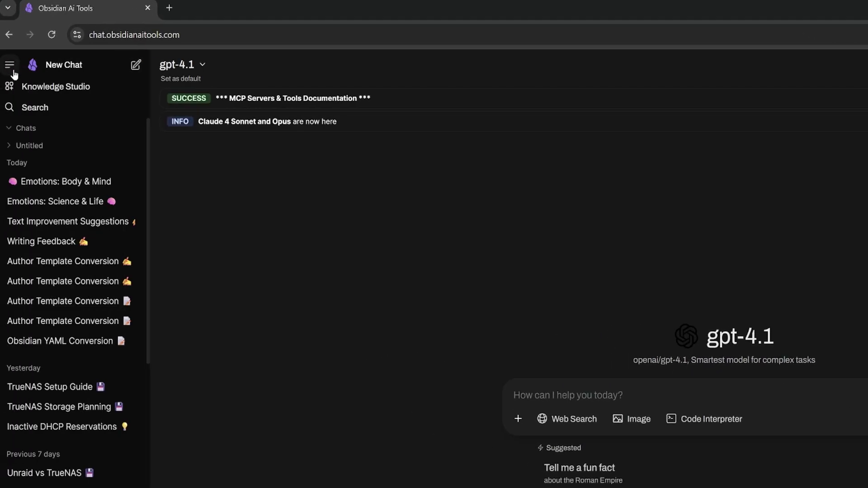
pyautogui.click(55, 88)
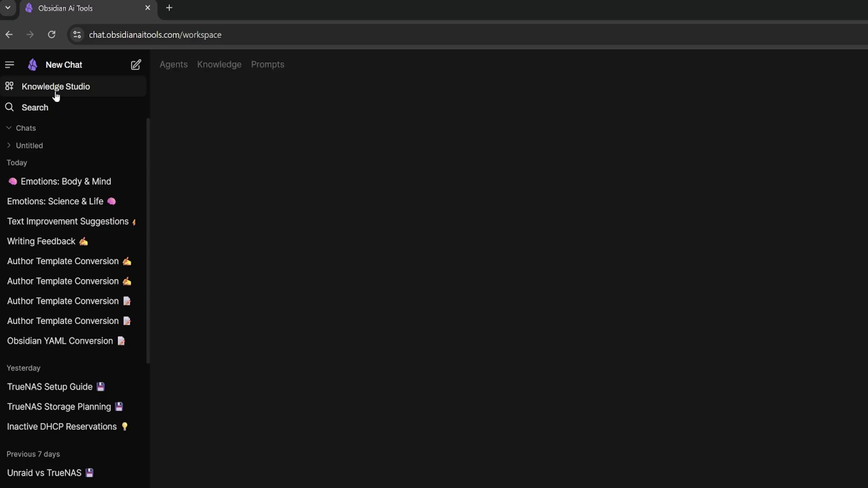
pyautogui.click(9, 65)
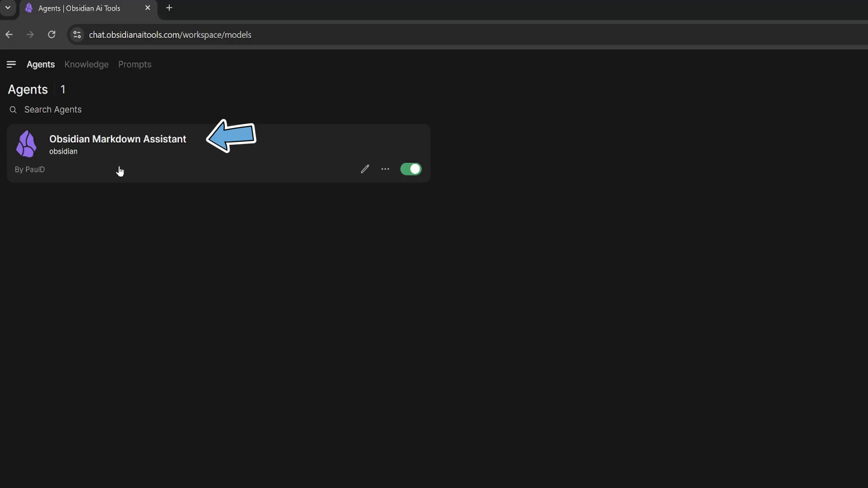
# - Open the Obsidian Markdown Assistant's edit page and browse base models, keeping Claude 4 Sonnet
pyautogui.click(364, 171)
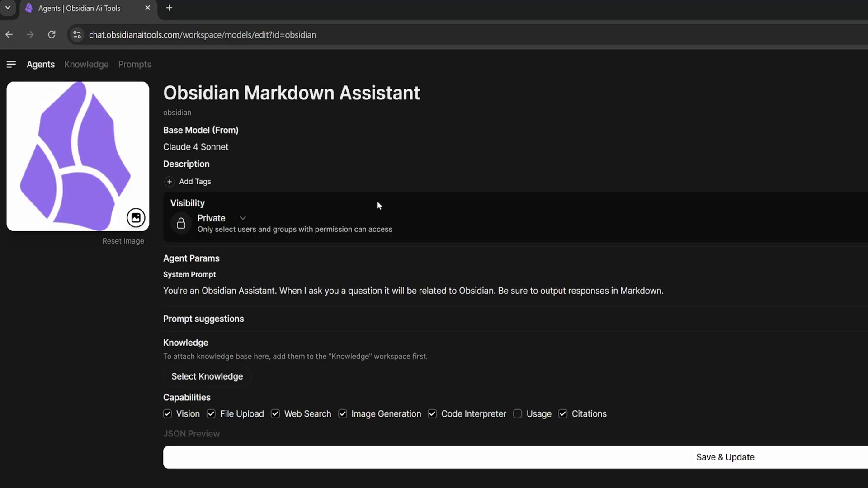
pyautogui.moveTo(438, 91); pyautogui.dragTo(163, 93)
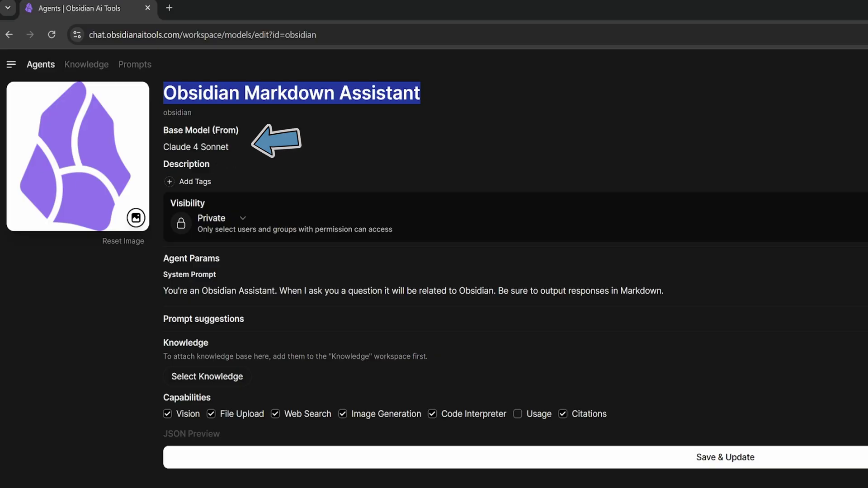
pyautogui.click(213, 147)
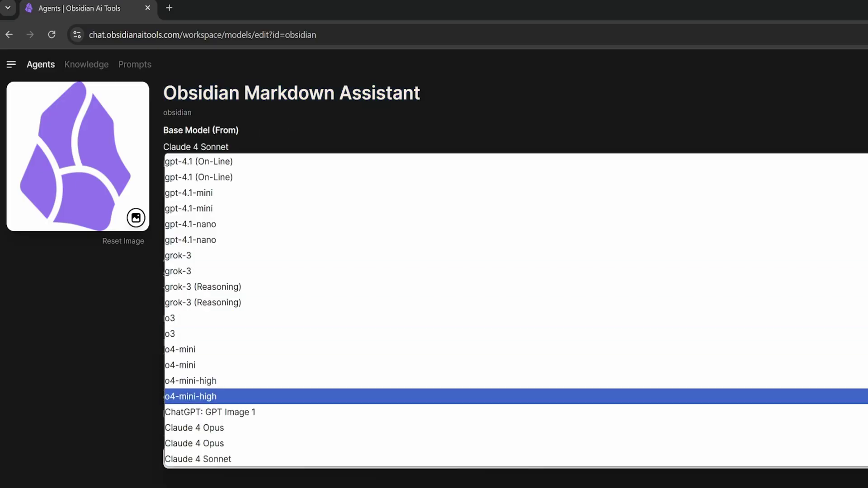
pyautogui.scroll(10, 203, 441)
pyautogui.scroll(3, 689, 284)
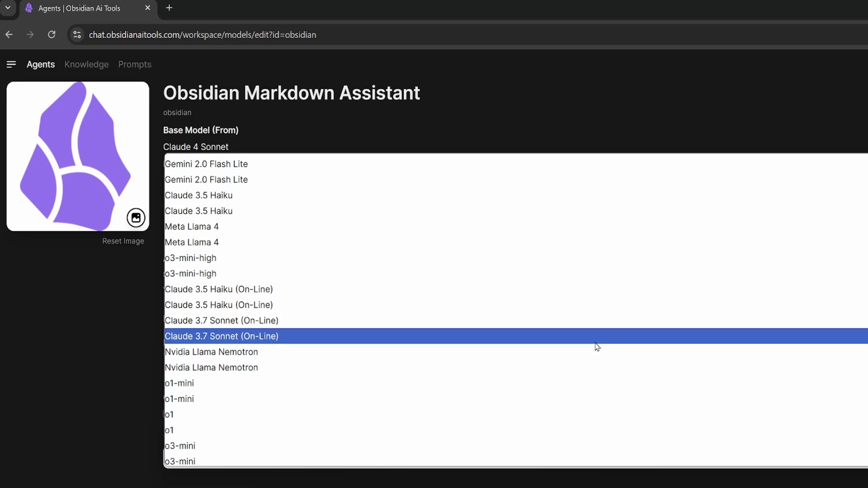
pyautogui.scroll(-4, 502, 226)
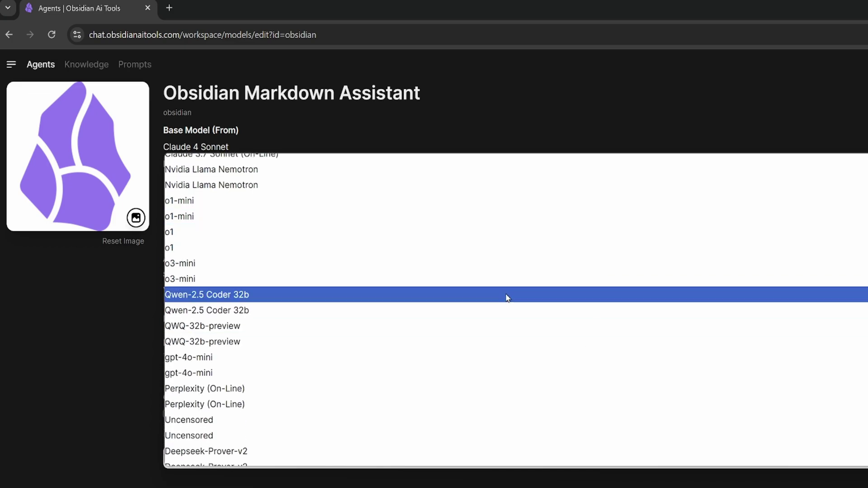
pyautogui.scroll(5, 465, 231)
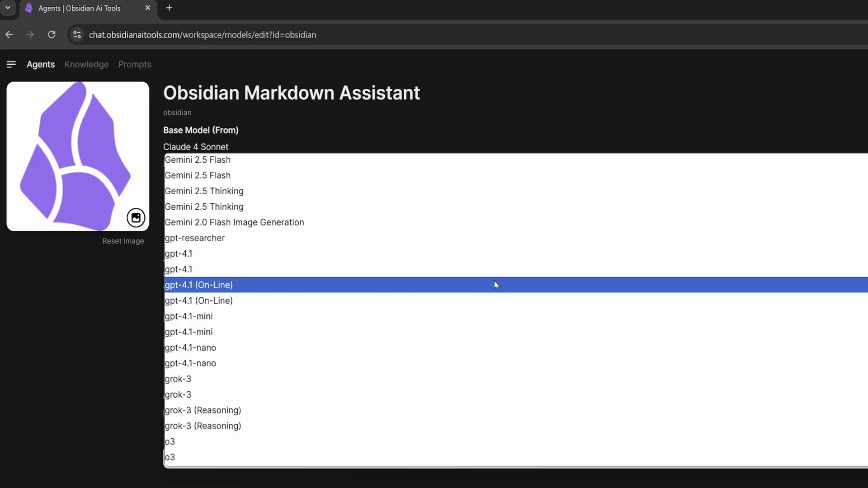
pyautogui.press('Escape')
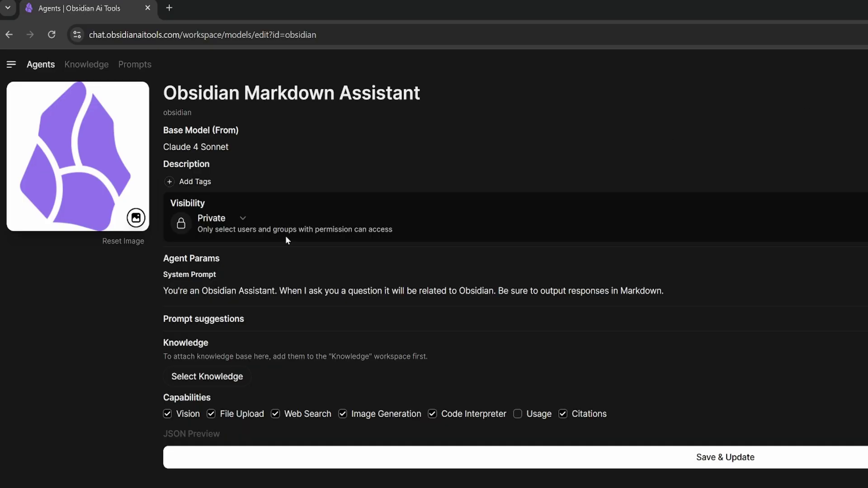
# - Delete the sentence 'Be sure to output responses in Markdown.' from the system prompt
pyautogui.moveTo(163, 290)
pyautogui.mouseDown()
pyautogui.moveTo(592, 322)
pyautogui.moveTo(689, 312)
pyautogui.mouseUp()
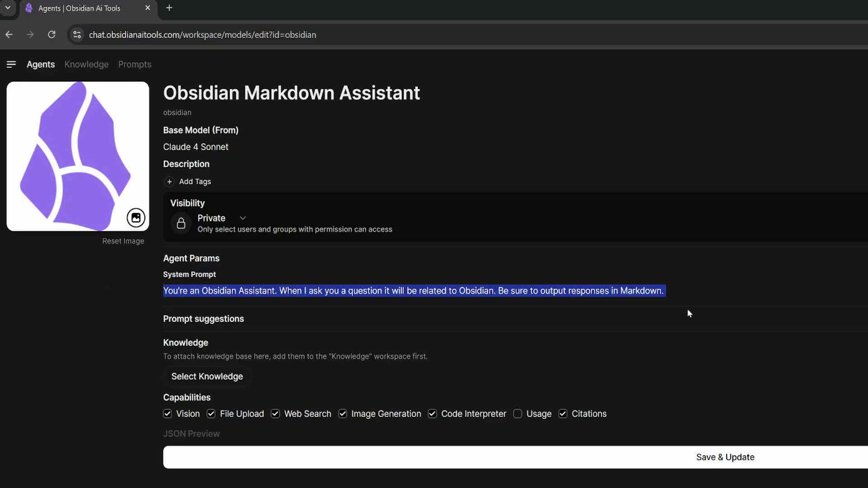
pyautogui.click(696, 289)
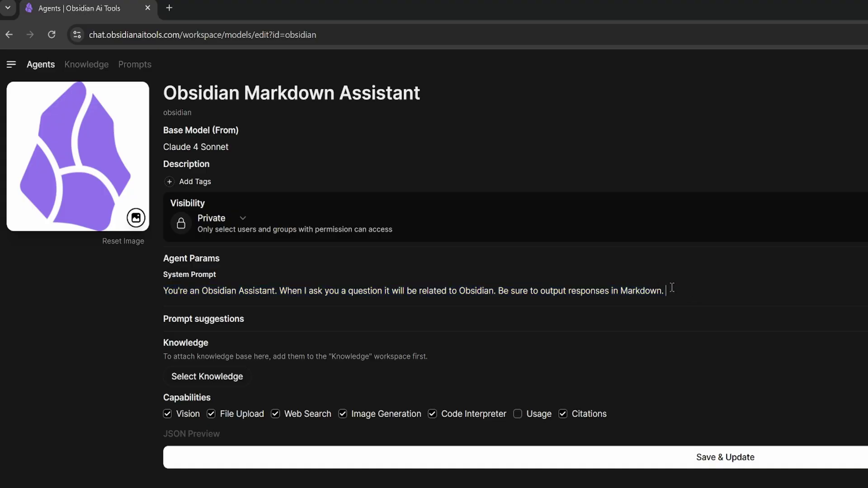
pyautogui.moveTo(672, 290); pyautogui.dragTo(498, 291)
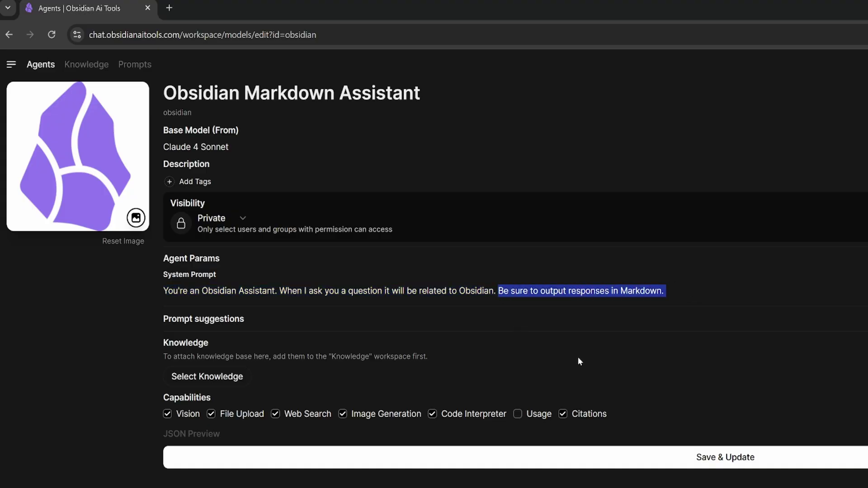
pyautogui.press('BackSpace')
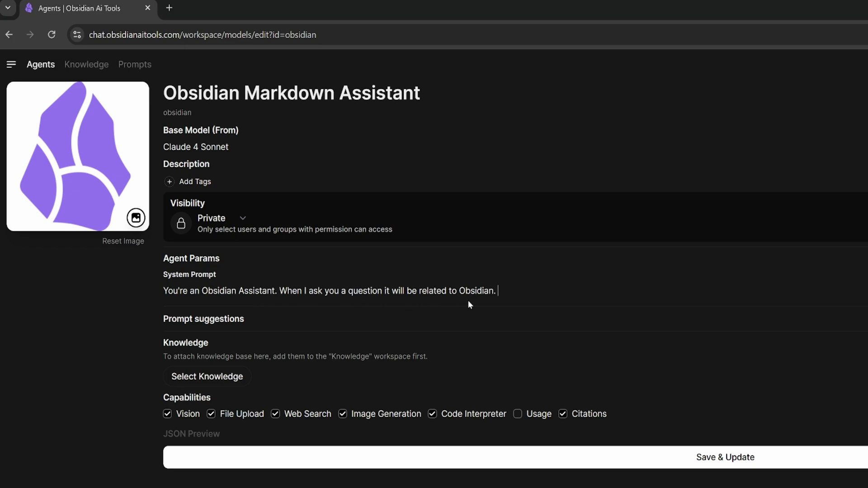
pyautogui.moveTo(517, 291); pyautogui.dragTo(48, 269)
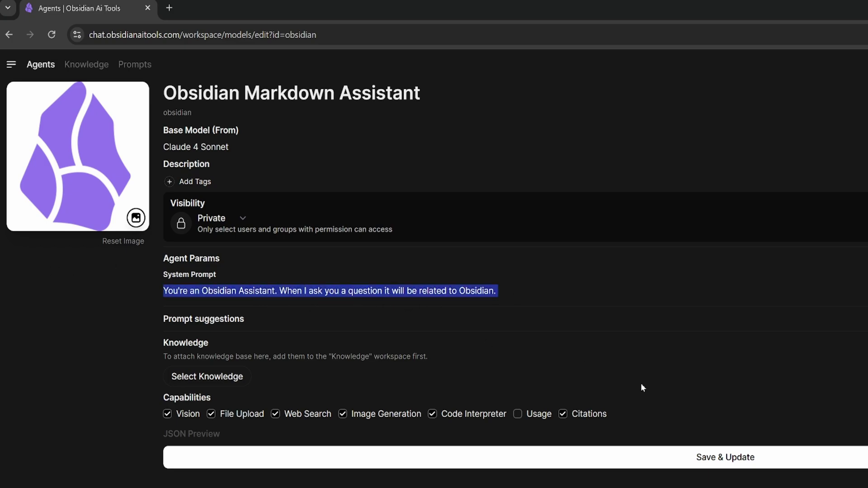
pyautogui.click(229, 327)
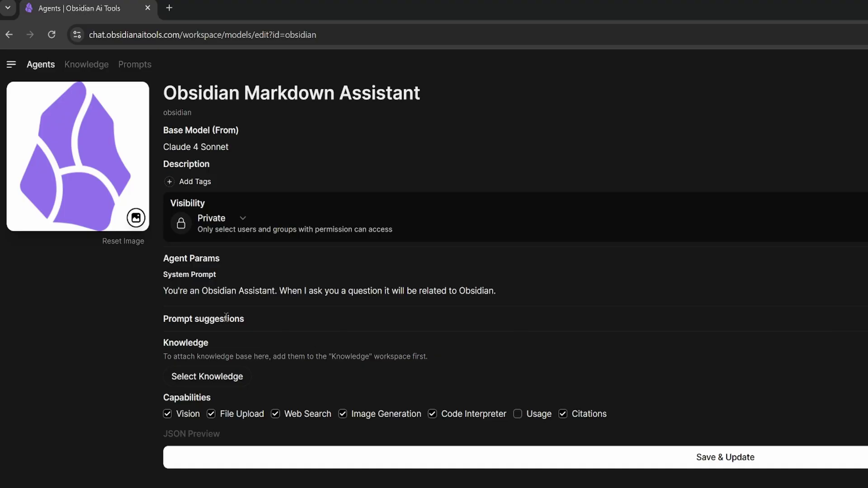
# - Add and remove an empty prompt suggestion row twice, leaving no prompt suggestions
pyautogui.click(855, 214)
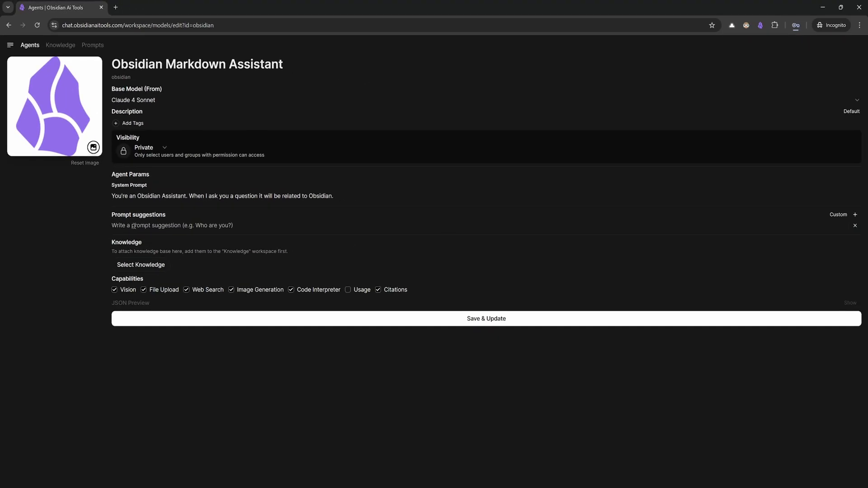
pyautogui.click(855, 225)
pyautogui.click(855, 214)
pyautogui.click(854, 225)
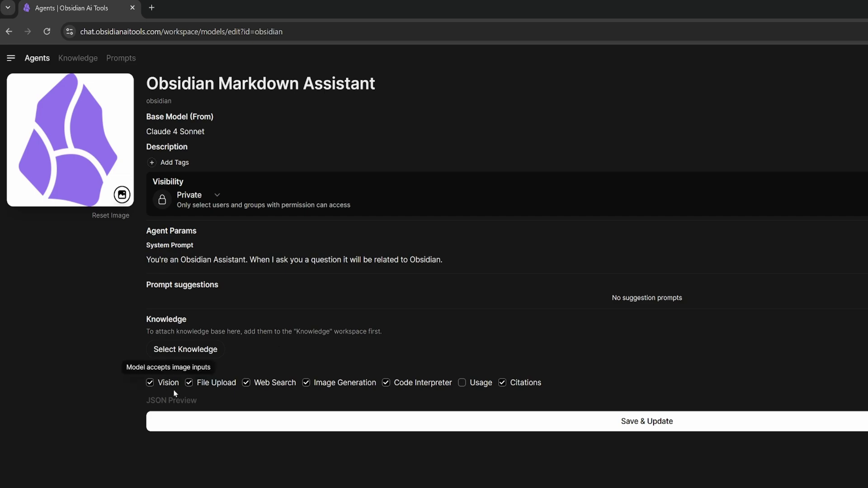
# - Save the Obsidian Markdown Assistant's edits with Save & Update
pyautogui.click(590, 419)
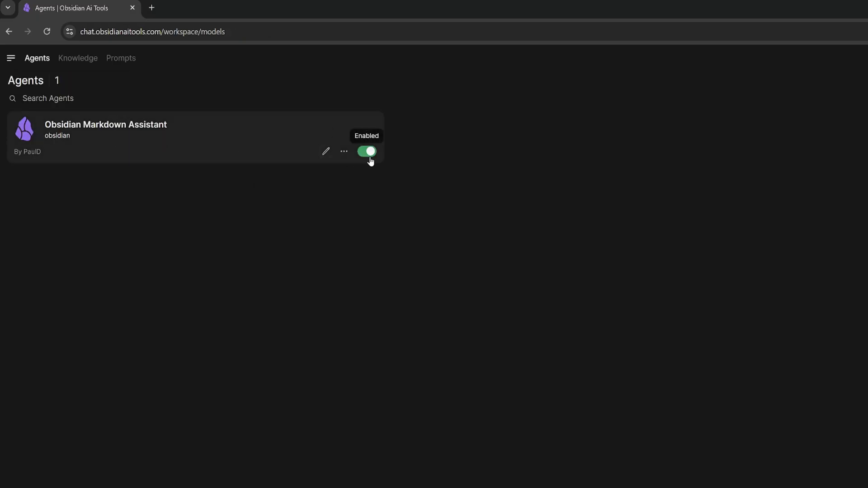
# - Upload My Ideas Template.md from 06 Toolkit > Templates into the Templates knowledge collection
pyautogui.click(72, 61)
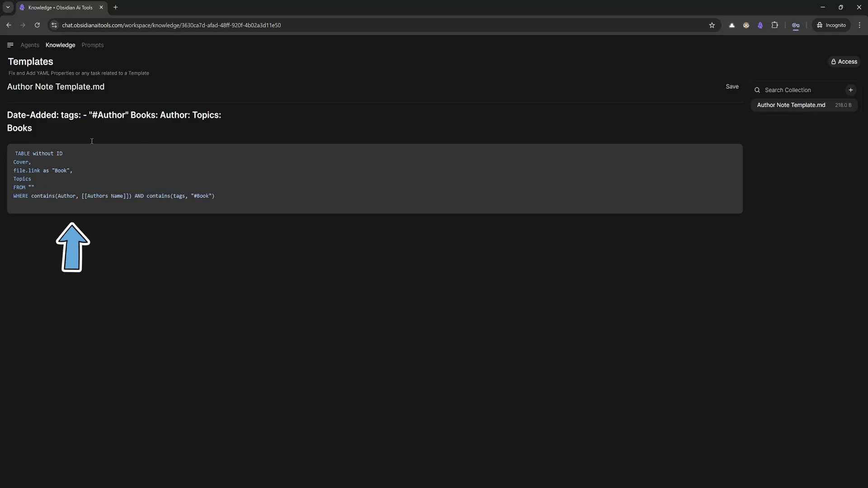
pyautogui.click(850, 92)
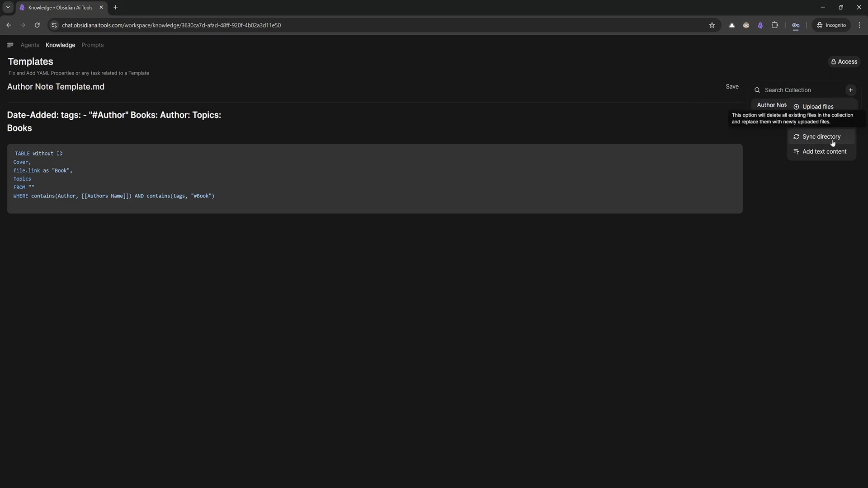
pyautogui.click(827, 123)
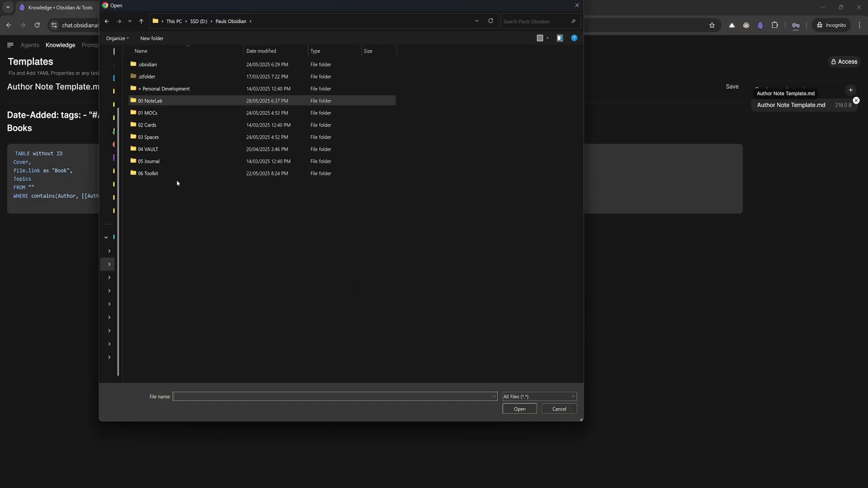
pyautogui.doubleClick(167, 173)
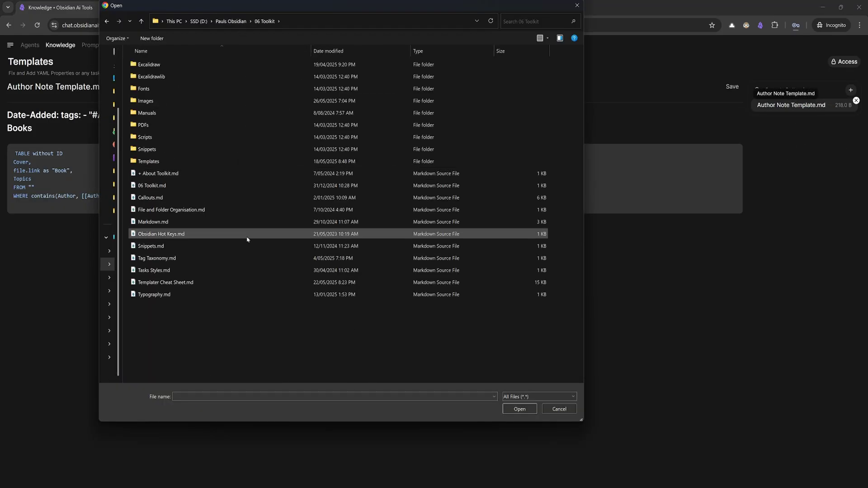
pyautogui.doubleClick(165, 163)
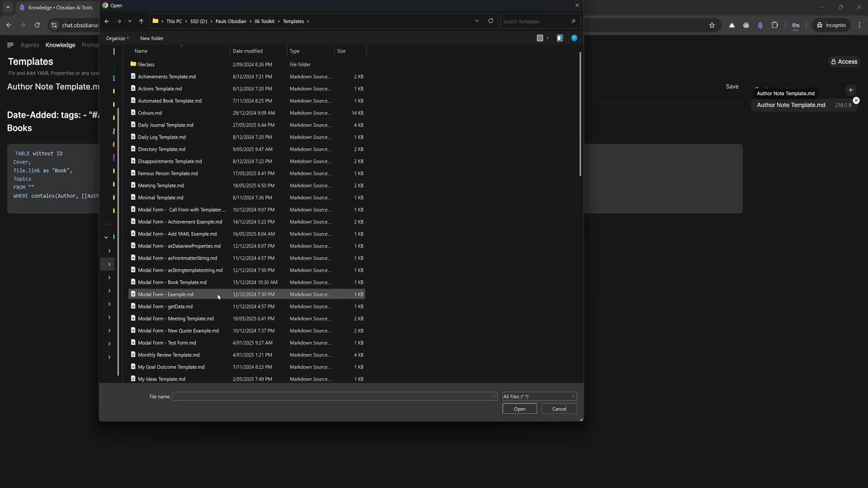
pyautogui.scroll(-2, 218, 296)
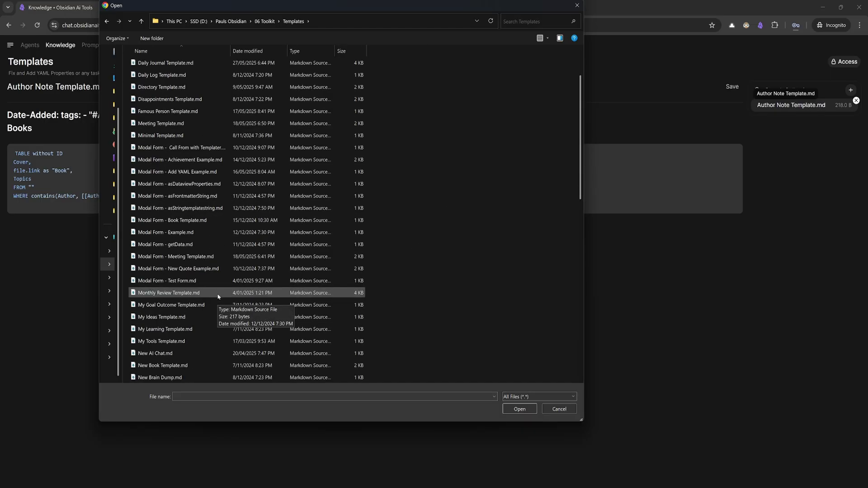
pyautogui.scroll(-1, 218, 297)
pyautogui.doubleClick(211, 282)
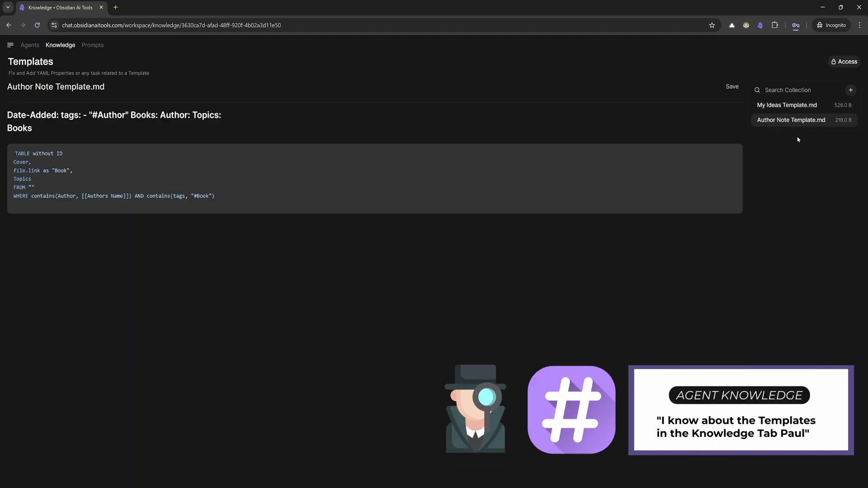
# - Open the Convert To Obsidian Markdown prompt and inspect its title and prompt content
pyautogui.click(94, 47)
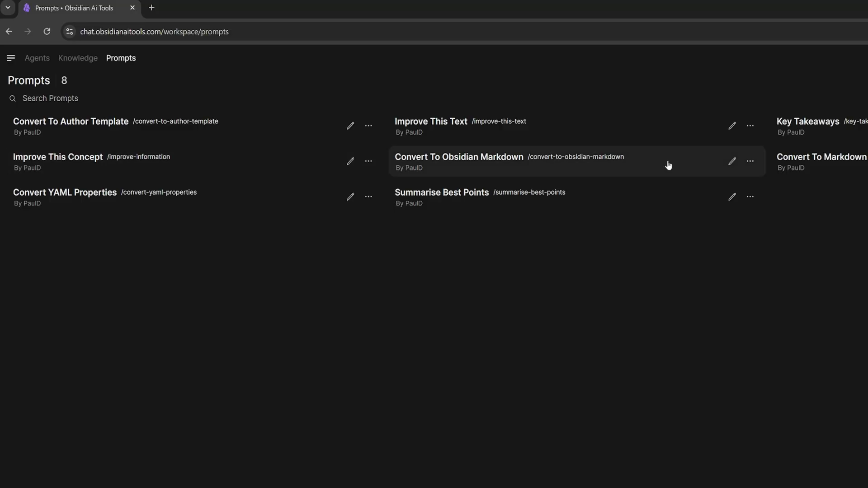
pyautogui.click(734, 165)
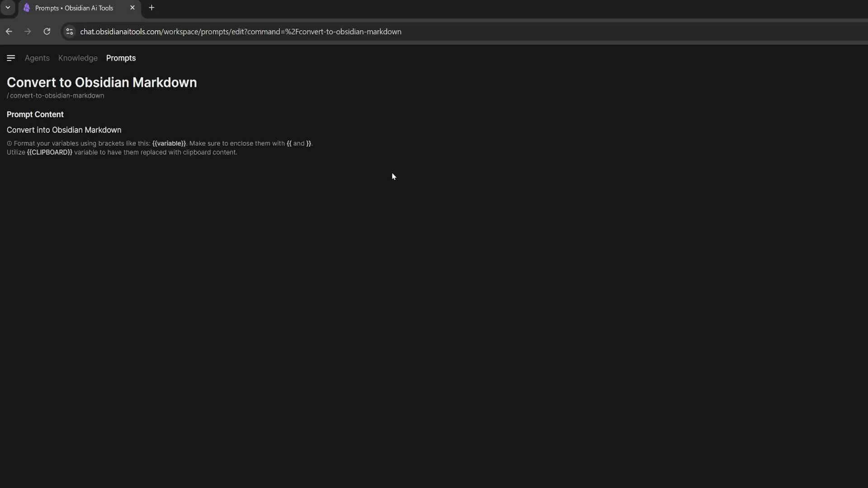
pyautogui.hotkey('ctrl', 'a')
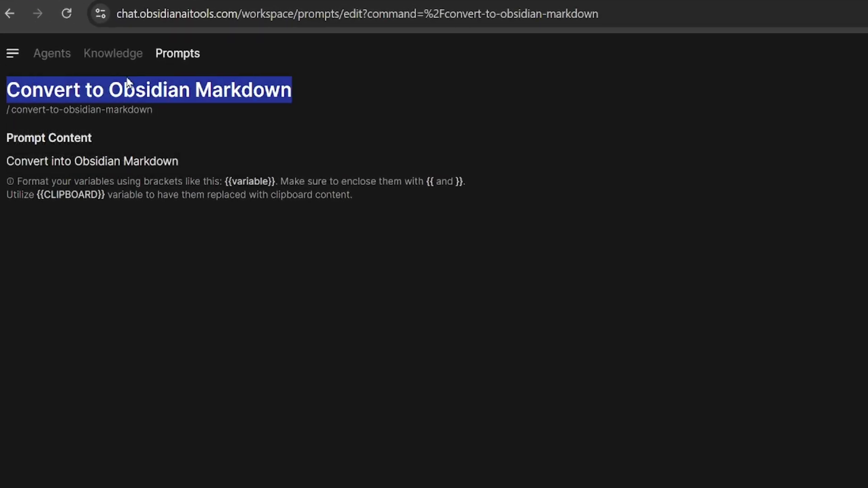
pyautogui.moveTo(176, 117)
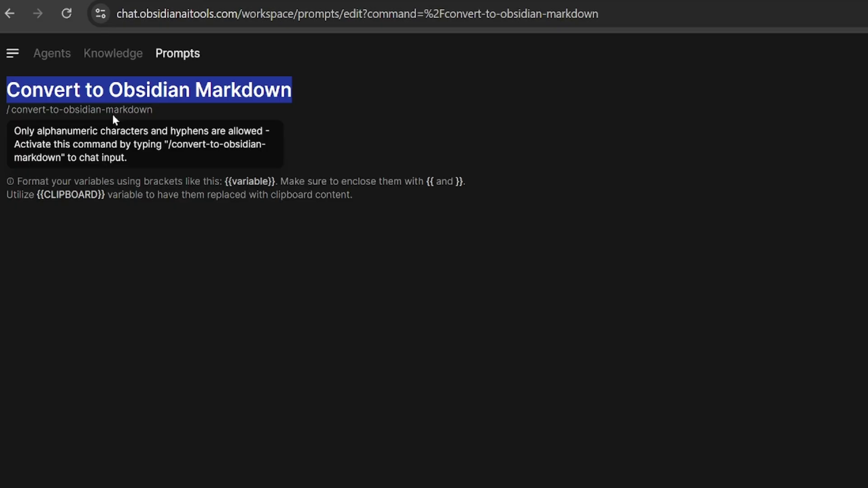
pyautogui.moveTo(197, 159); pyautogui.dragTo(7, 161)
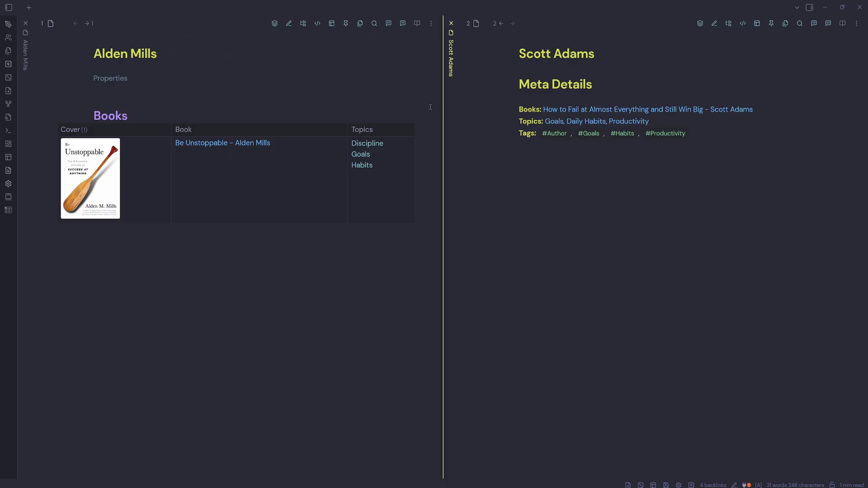
# - View the Alden Mills note in source mode, then open the Obsidian AI Tools chat pane
pyautogui.click(112, 80)
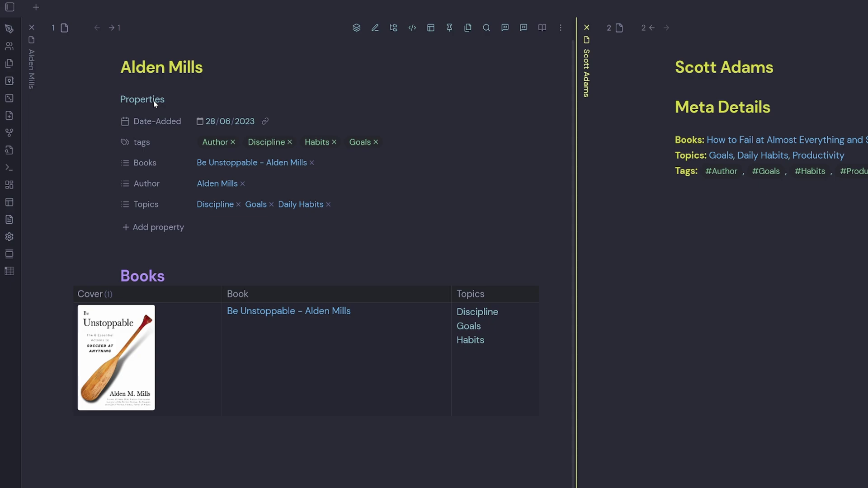
pyautogui.click(154, 104)
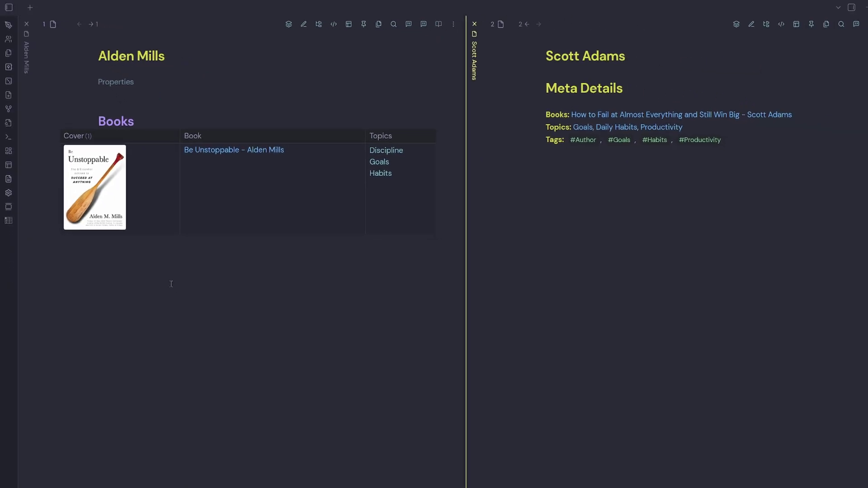
pyautogui.click(317, 23)
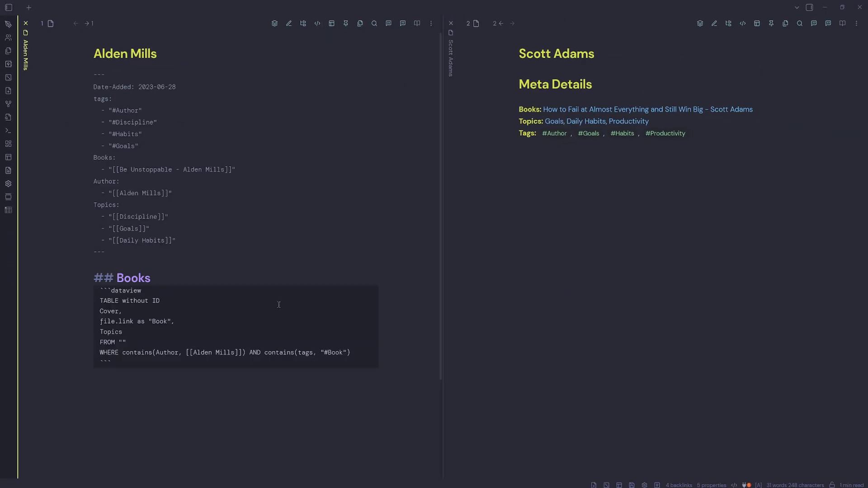
pyautogui.moveTo(362, 378); pyautogui.dragTo(92, 86)
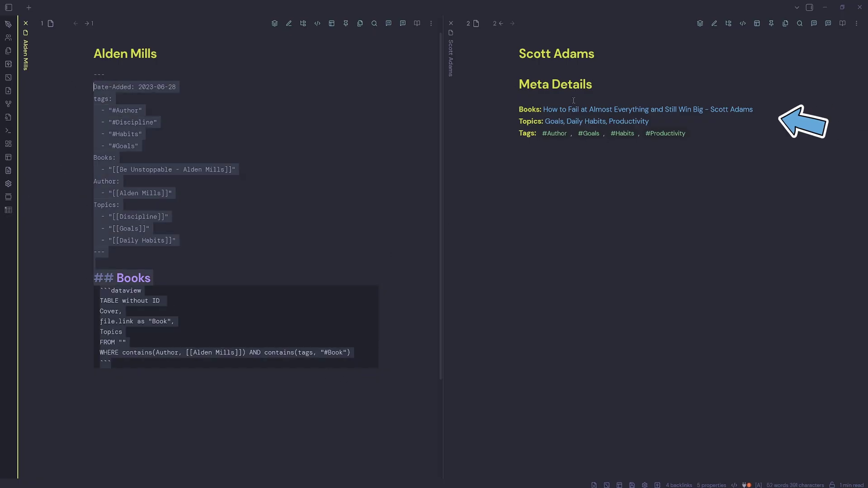
pyautogui.click(613, 181)
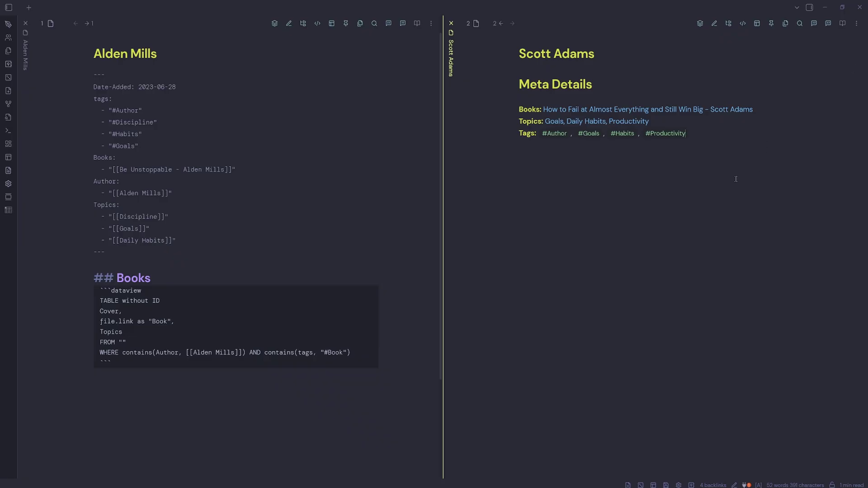
pyautogui.click(829, 24)
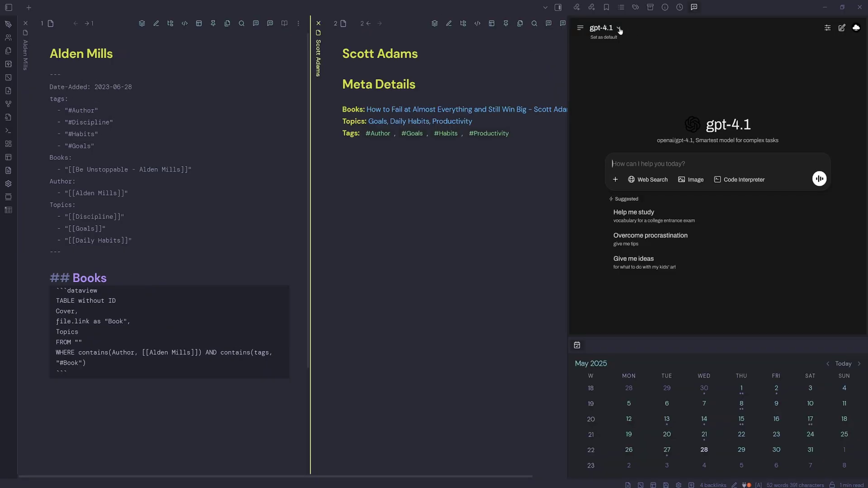
# - Switch the chat to Obsidian Markdown Assistant and insert the /convert-to-author-template prompt
pyautogui.click(618, 28)
pyautogui.scroll(-10, 636, 220)
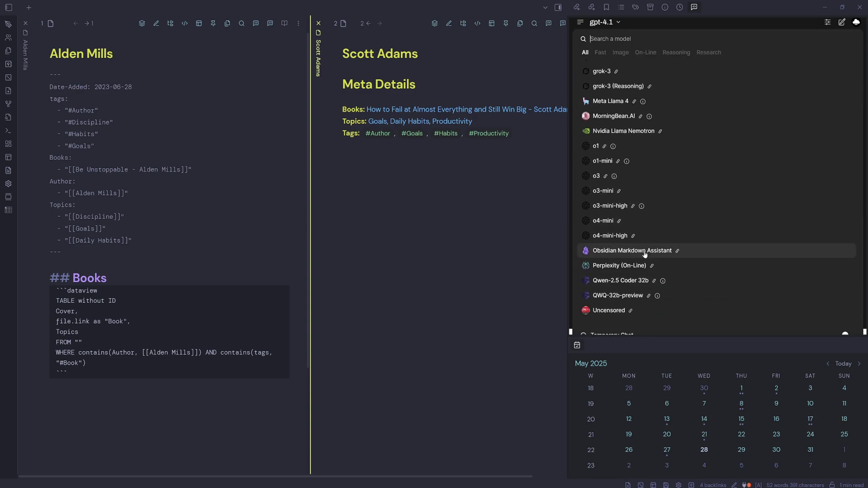
pyautogui.click(644, 252)
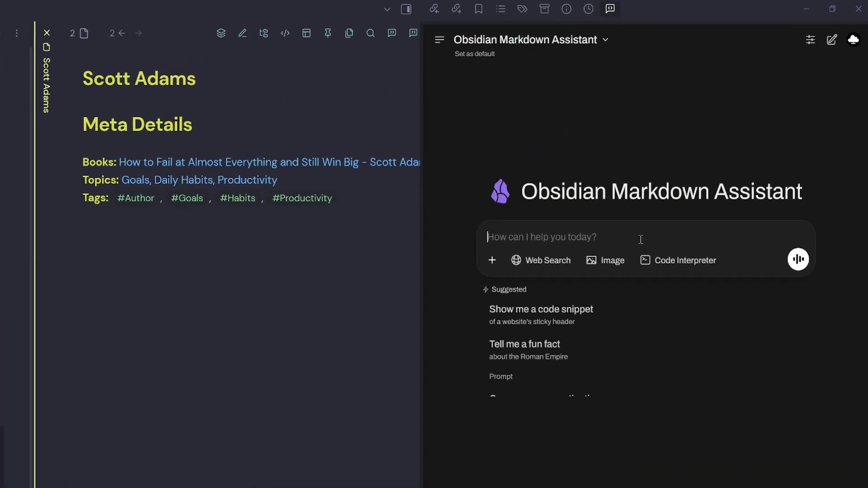
pyautogui.write('/')
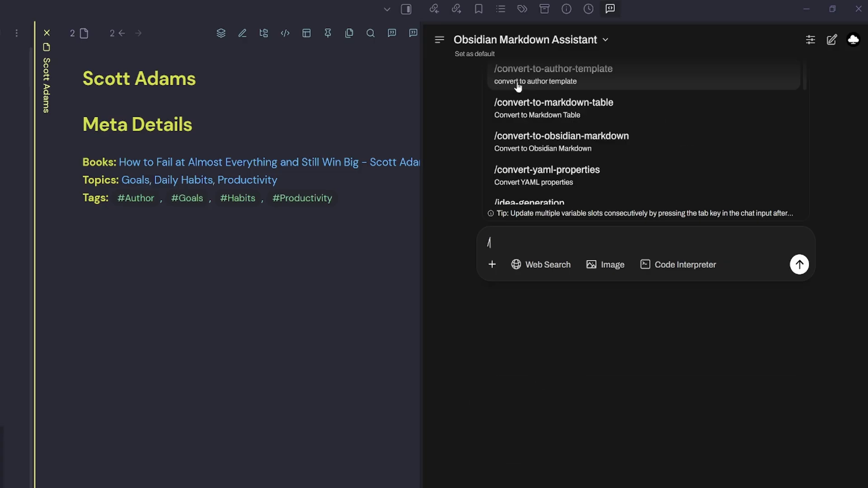
pyautogui.click(521, 85)
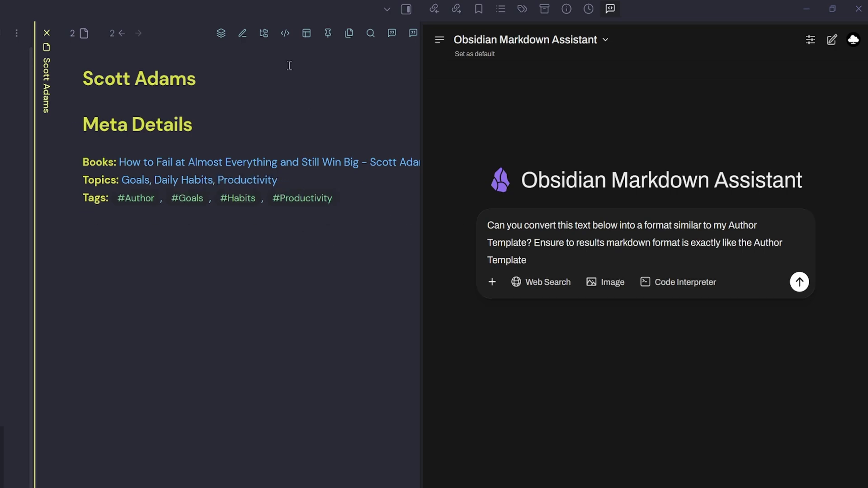
# - Paste the Scott Adams note's Books, Topics and Tags metadata below the prompt and send it
pyautogui.click(285, 33)
pyautogui.moveTo(390, 232)
pyautogui.mouseDown()
pyautogui.moveTo(90, 172)
pyautogui.moveTo(61, 152)
pyautogui.mouseUp()
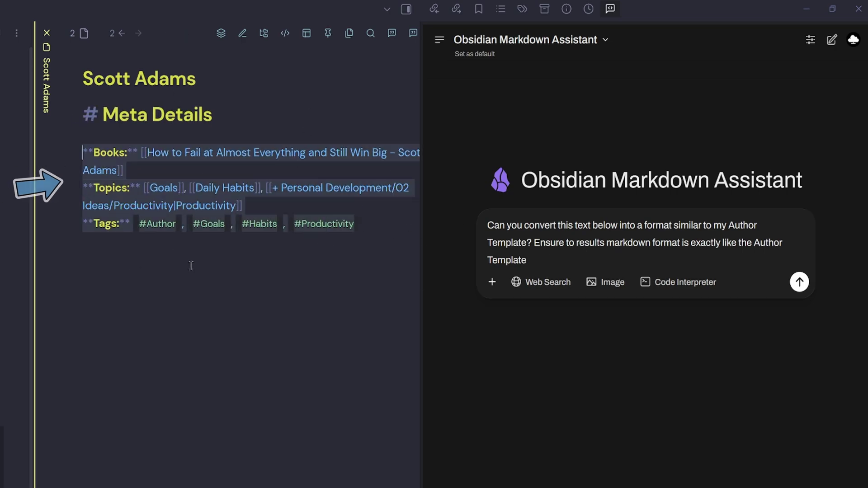
pyautogui.click(607, 258)
pyautogui.hotkey('shift', 'Return')
pyautogui.hotkey('shift', 'Return')
pyautogui.hotkey('shift', 'Return')
pyautogui.write('Books: [[How to Fail at Almost Everything and Still Win Big - Scott Adams]] Topics: [[Goals]], [[Daily Habits]], [[+ Personal Development/02 Ideas/Productivity|Productivity]] Tags: #Author, #Goals, #Habits, #Productivity')
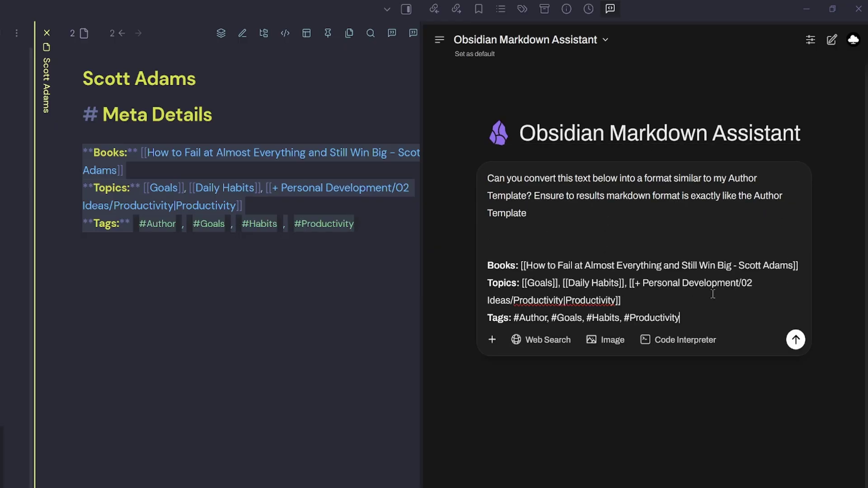
pyautogui.click(795, 341)
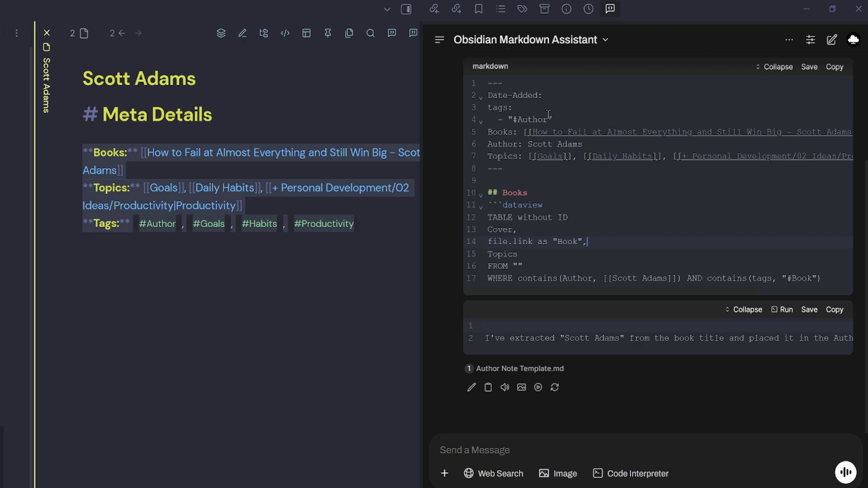
# - Ask 'Can you add the missing tags?' and check the reply's new Goals, Habits and Productivity tag lines against the Alden Mills note
pyautogui.moveTo(554, 119); pyautogui.dragTo(476, 119)
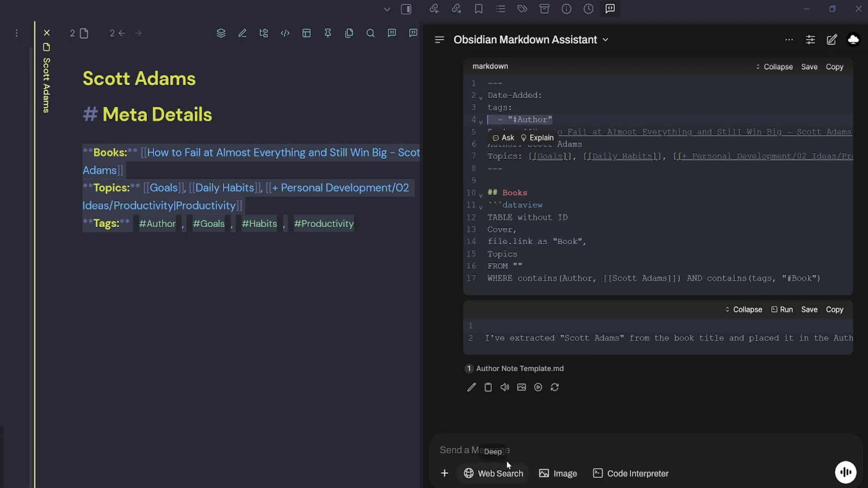
pyautogui.click(514, 447)
pyautogui.write('Can y')
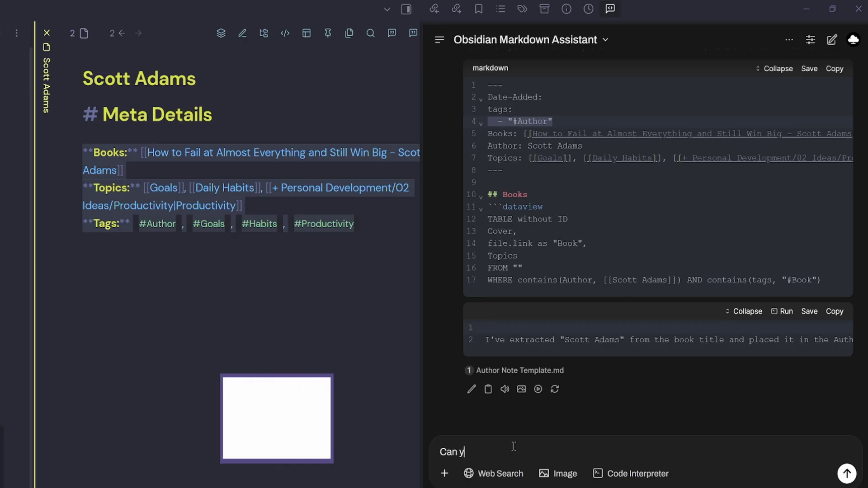
pyautogui.write('ou add the missing tags?')
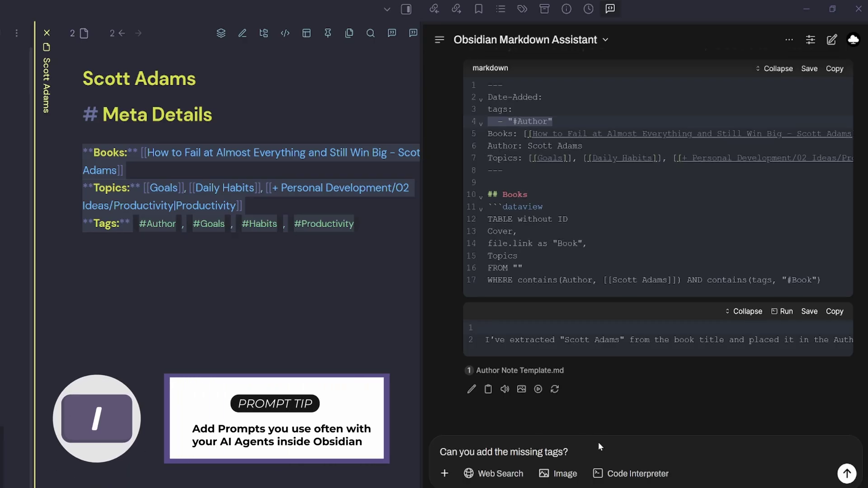
pyautogui.press('Return')
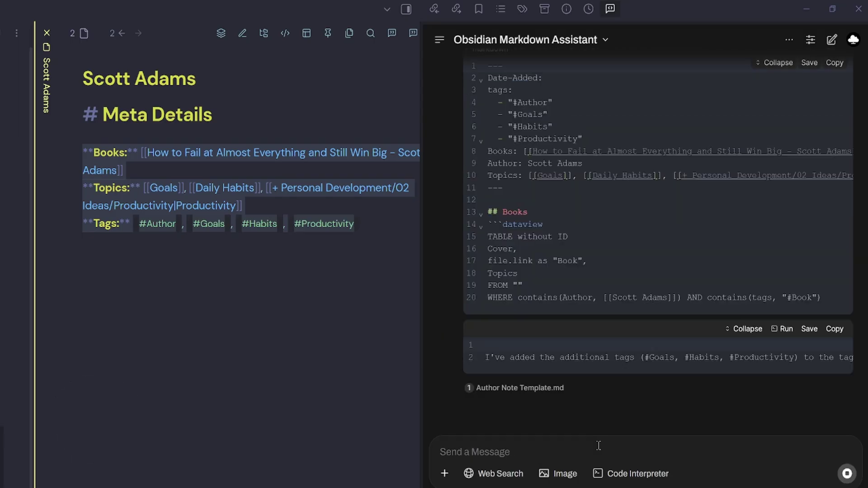
pyautogui.scroll(-1, 642, 243)
pyautogui.scroll(3, 642, 243)
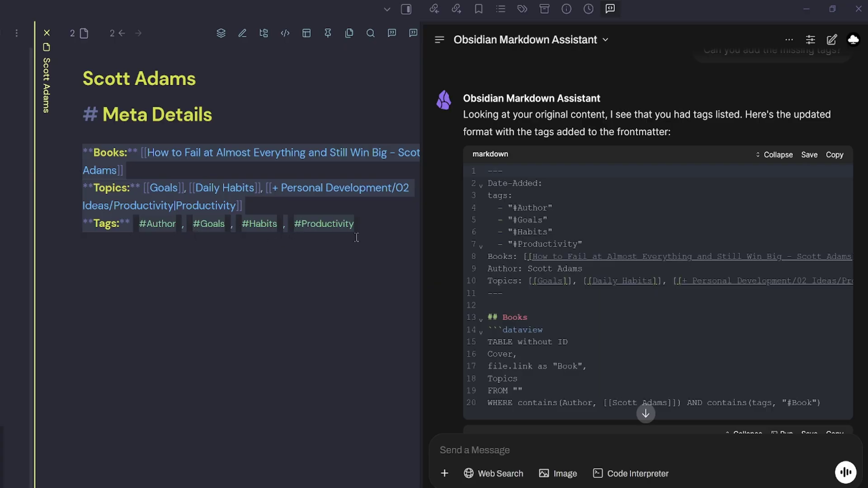
pyautogui.moveTo(608, 244); pyautogui.dragTo(469, 216)
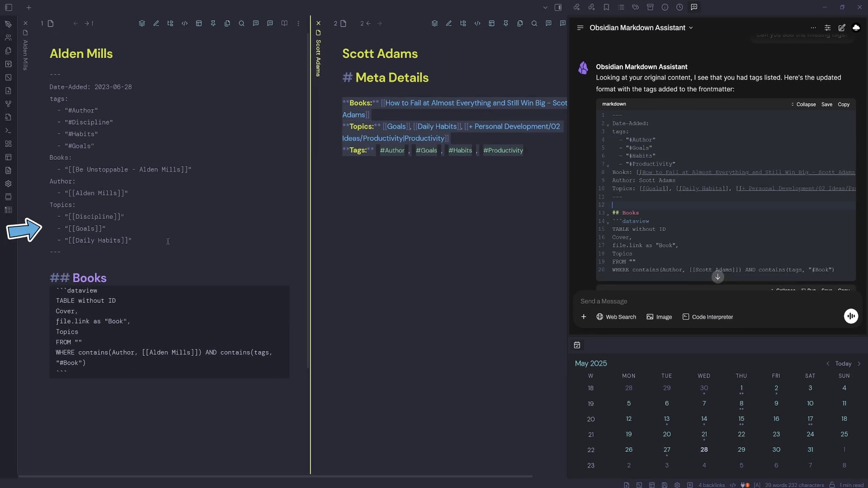
pyautogui.moveTo(168, 241); pyautogui.dragTo(21, 219)
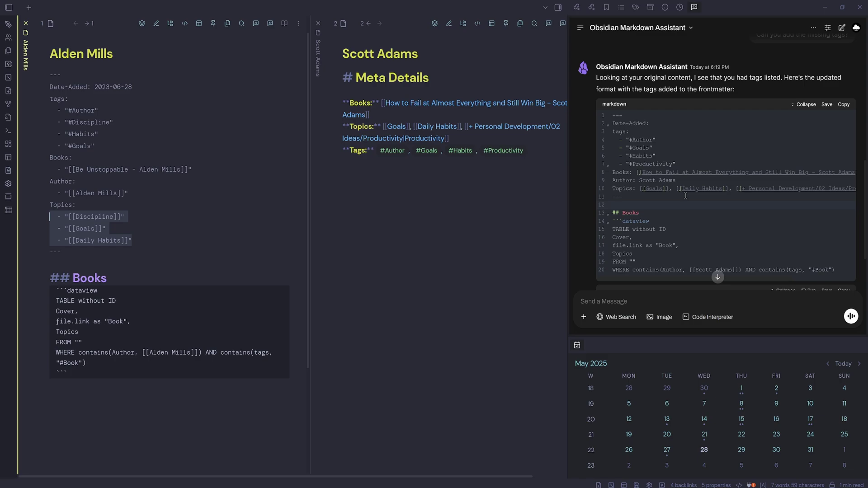
# - Ask the assistant to add quotation marks to all links and put each on a new line
pyautogui.click(650, 301)
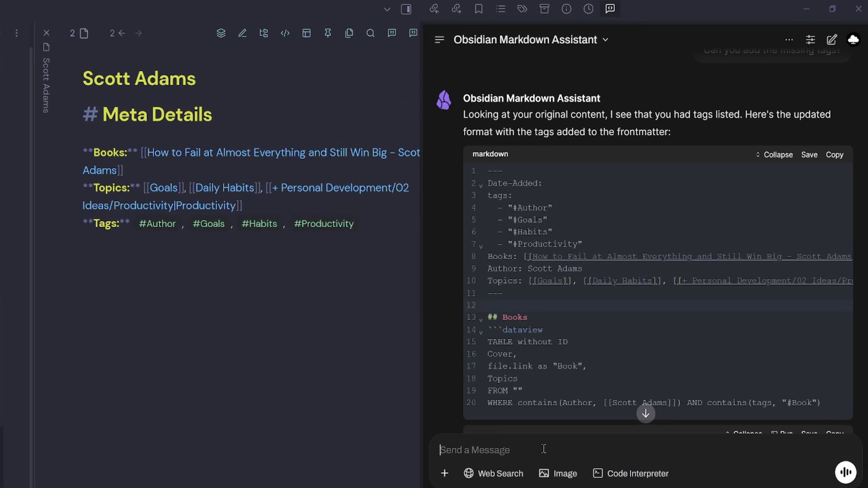
pyautogui.write('Can you ')
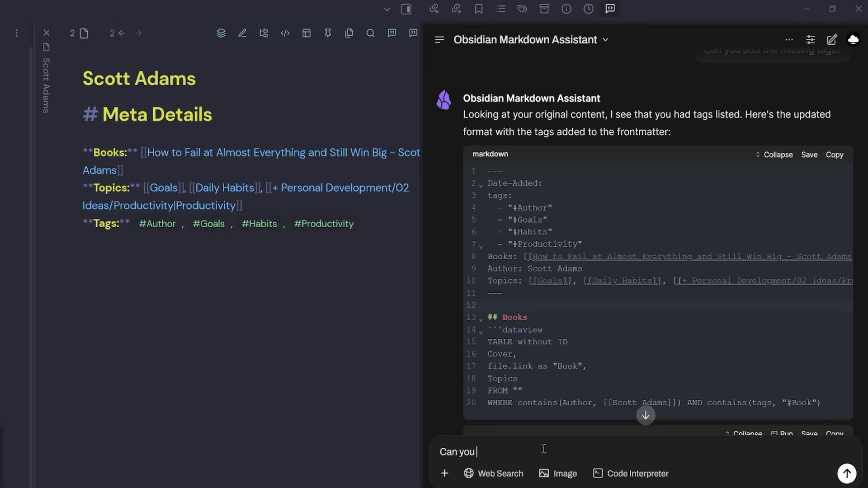
pyautogui.write('add quotations')
pyautogui.press('BackSpace')
pyautogui.write('marks to al')
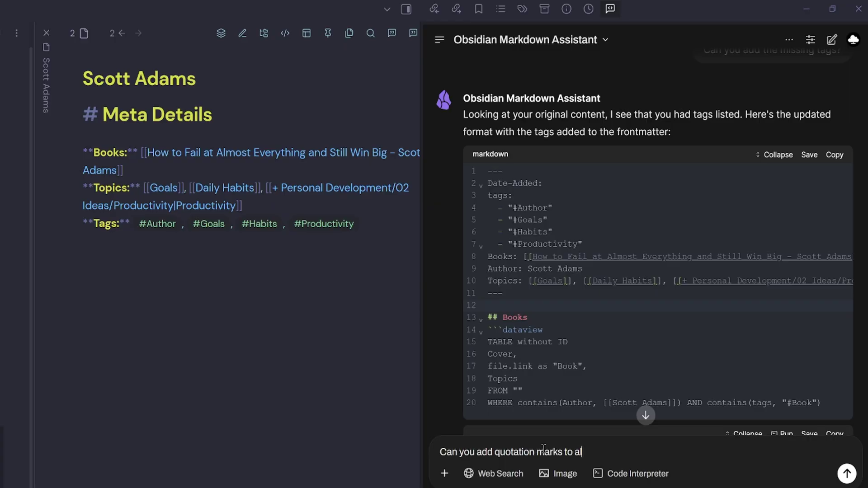
pyautogui.write('l my links?')
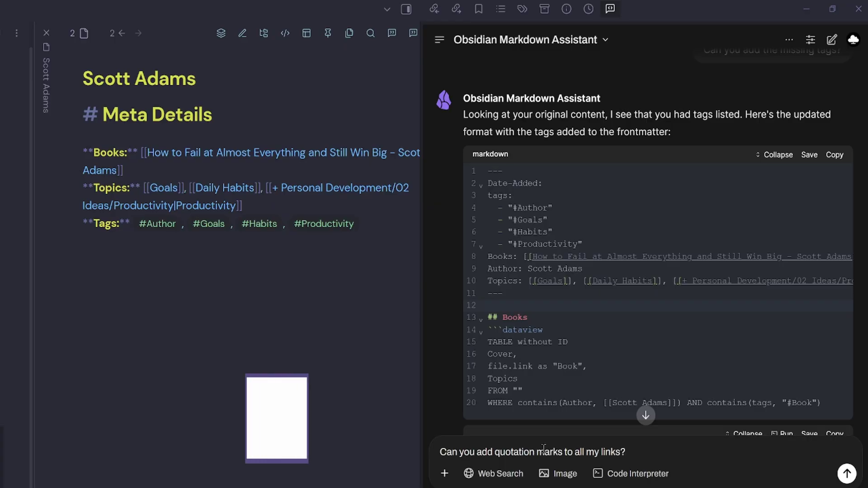
pyautogui.hotkey('shift', 'Return')
pyautogui.write('Can you also')
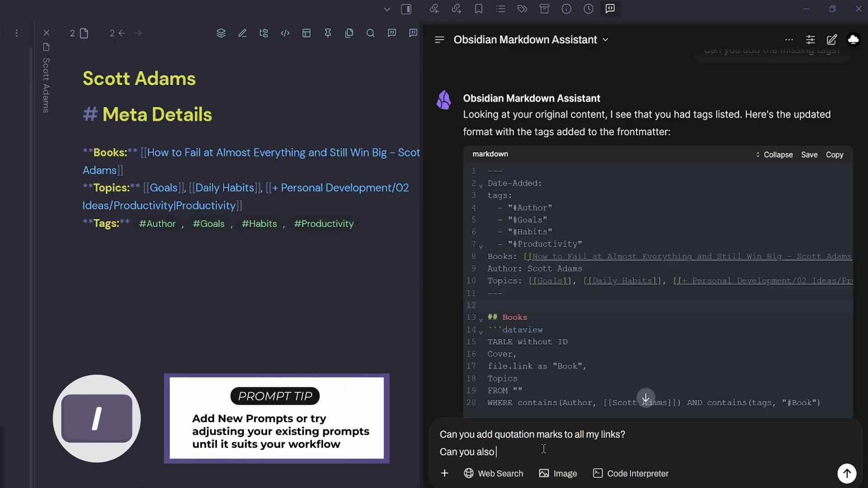
pyautogui.write(' ensure they are ')
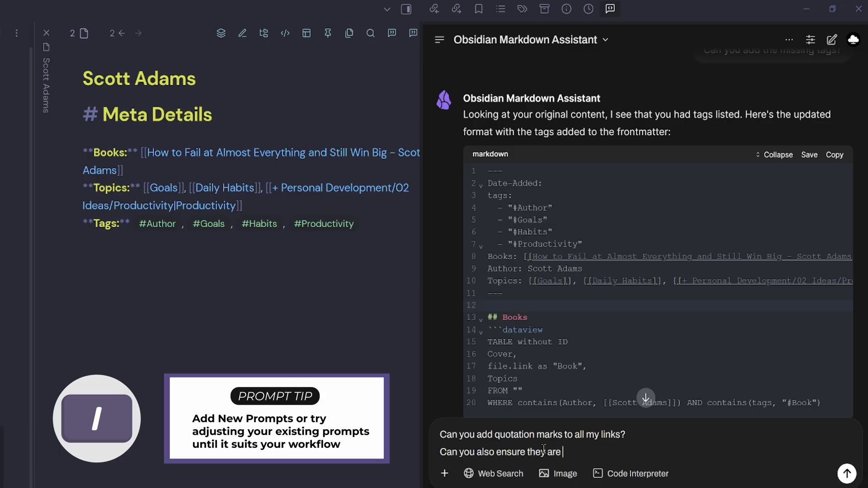
pyautogui.write('on a new line?')
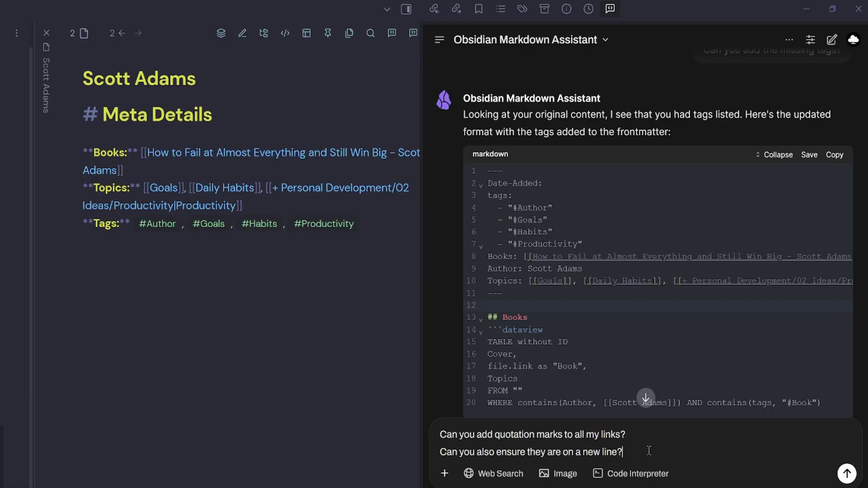
pyautogui.click(847, 473)
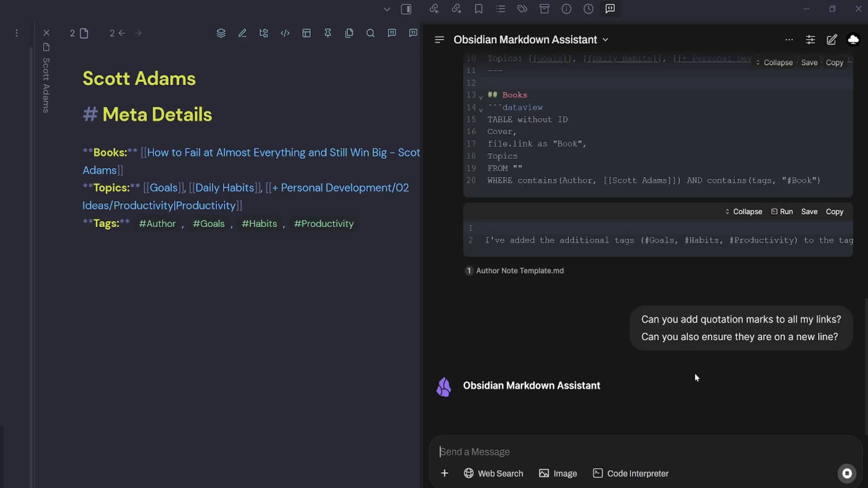
# - Check the quoted tag and Author lines in the reply, then copy the revised template
pyautogui.scroll(4, 660, 225)
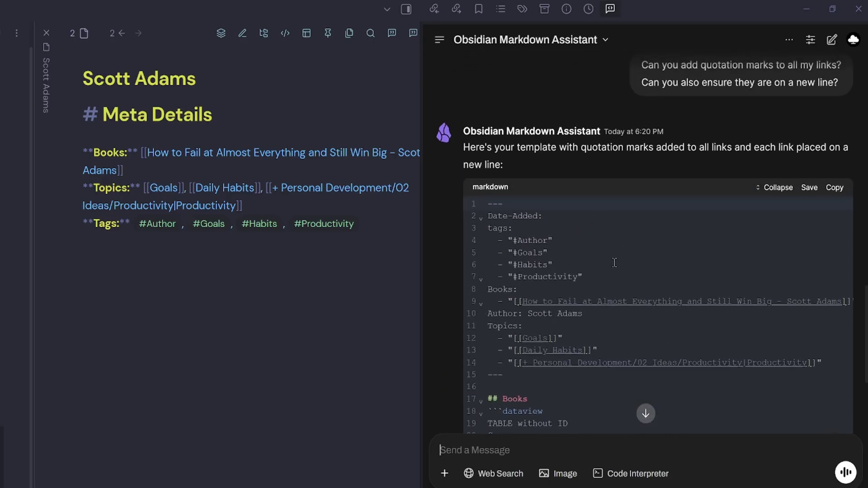
pyautogui.moveTo(601, 279); pyautogui.dragTo(462, 243)
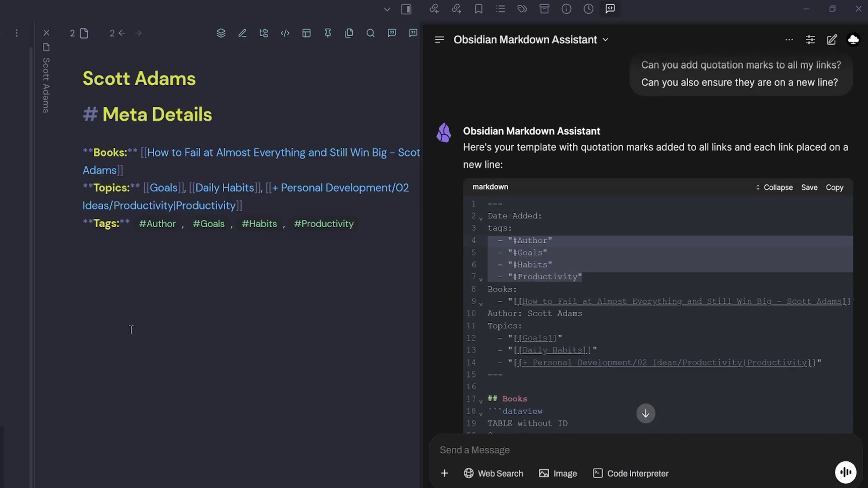
pyautogui.click(635, 278)
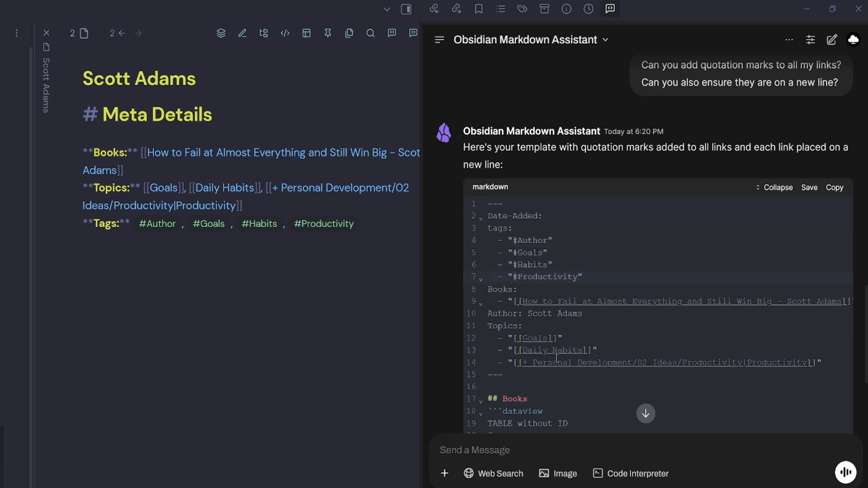
pyautogui.moveTo(583, 314); pyautogui.dragTo(523, 315)
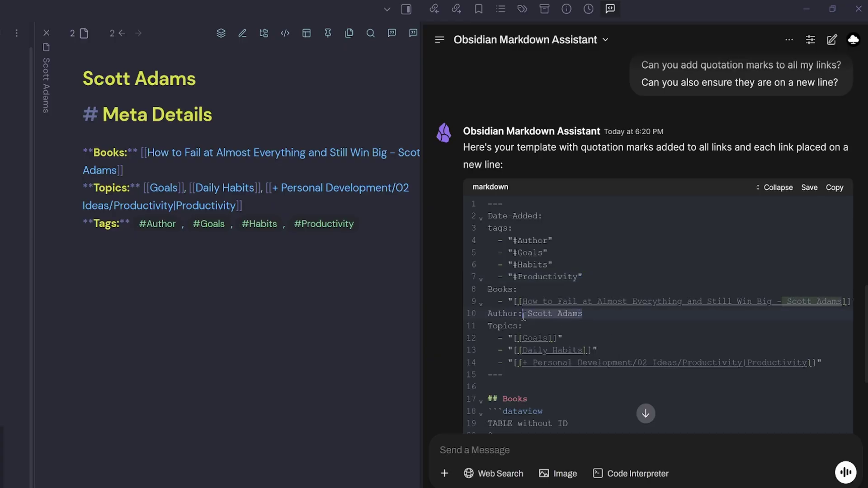
pyautogui.click(653, 320)
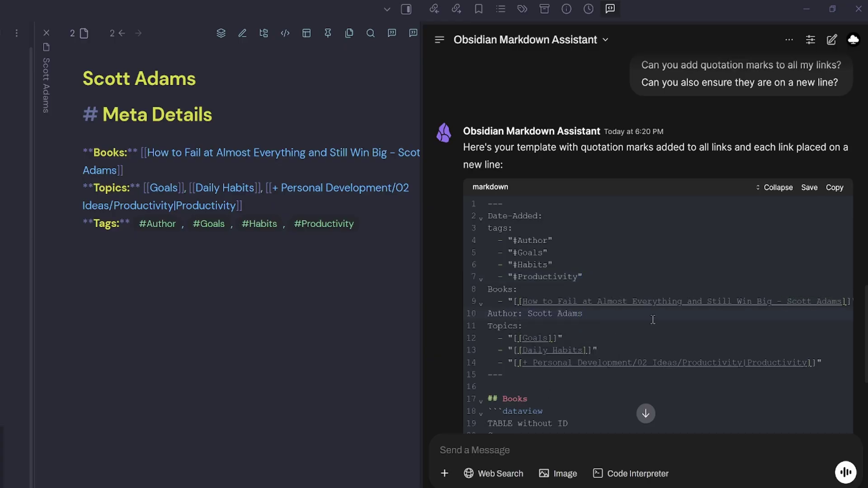
pyautogui.scroll(-5, 651, 322)
pyautogui.scroll(2, 650, 324)
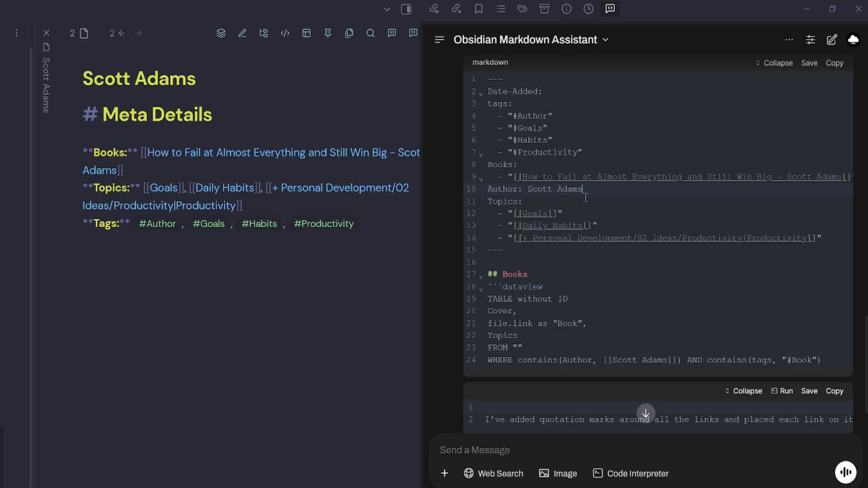
pyautogui.scroll(1, 589, 247)
pyautogui.scroll(-1, 623, 217)
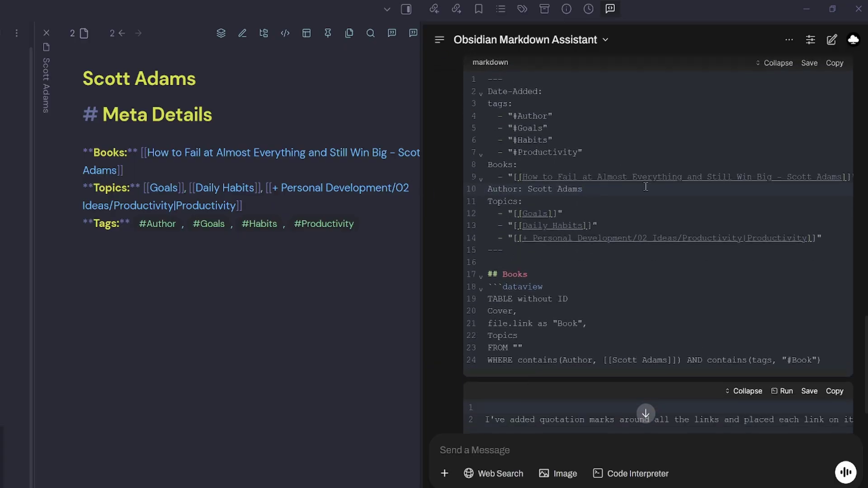
pyautogui.click(835, 67)
# - Replace the Meta Details heading with the pasted template, leaving no stray code fence line
pyautogui.moveTo(199, 120); pyautogui.dragTo(39, 139)
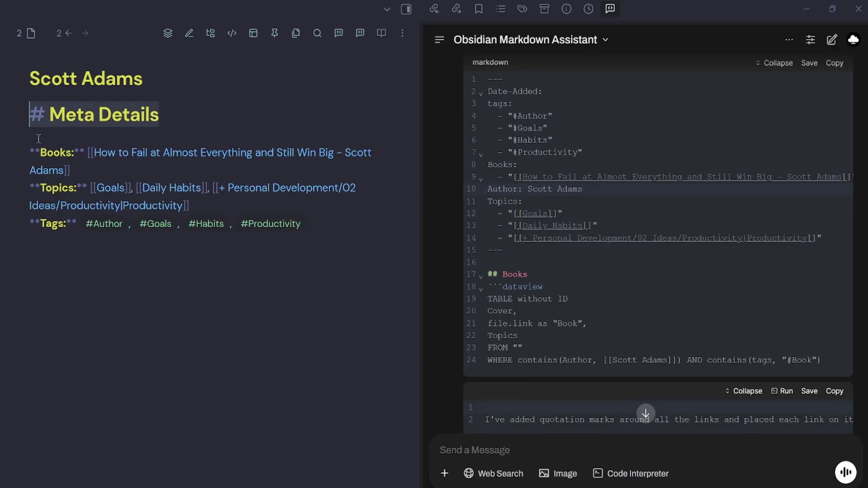
pyautogui.press('BackSpace')
pyautogui.hotkey('ctrl', 'v')
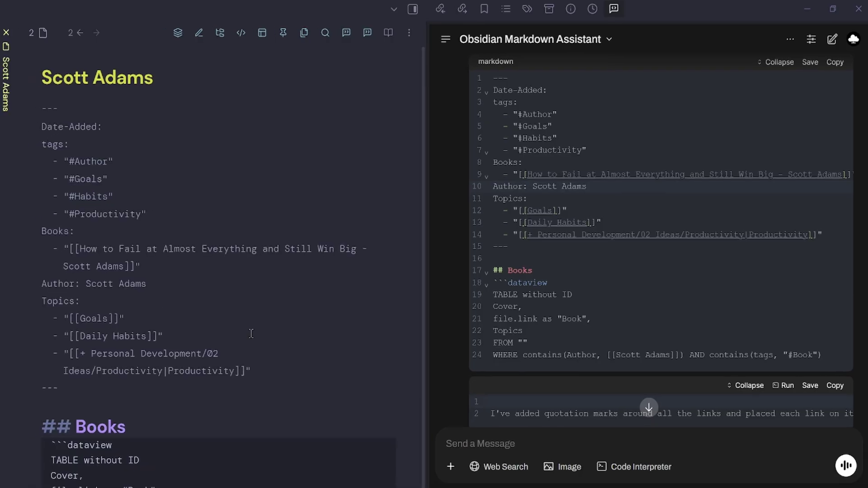
pyautogui.press('Return')
pyautogui.write('```')
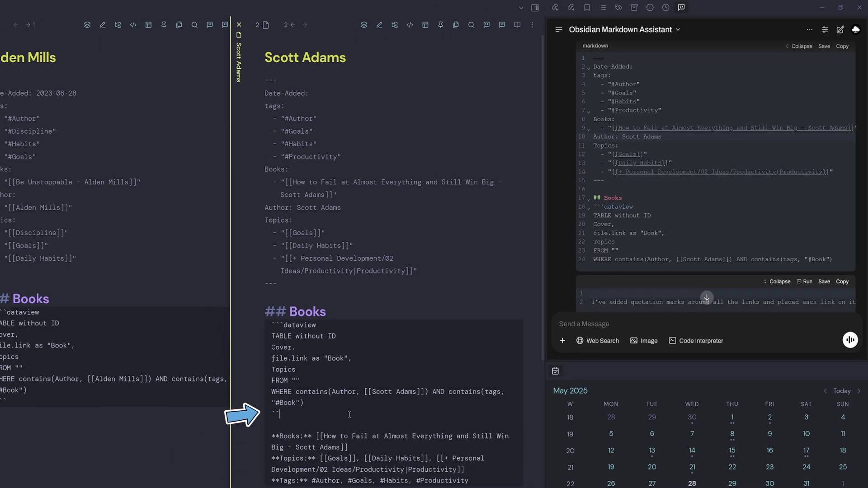
pyautogui.press('BackSpace')
pyautogui.press('BackSpace')
pyautogui.press('BackSpace')
pyautogui.press('BackSpace')
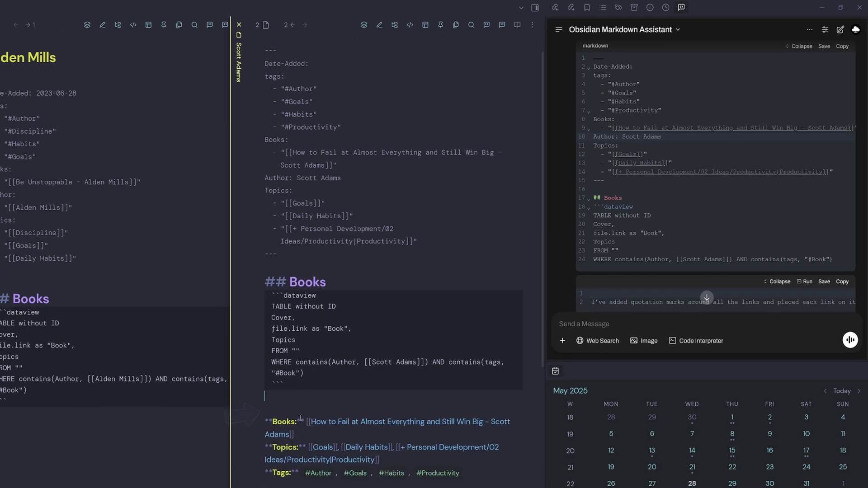
# - In Live Preview, delete the old Books, Topics and Tags lines and expand the properties
pyautogui.click(439, 26)
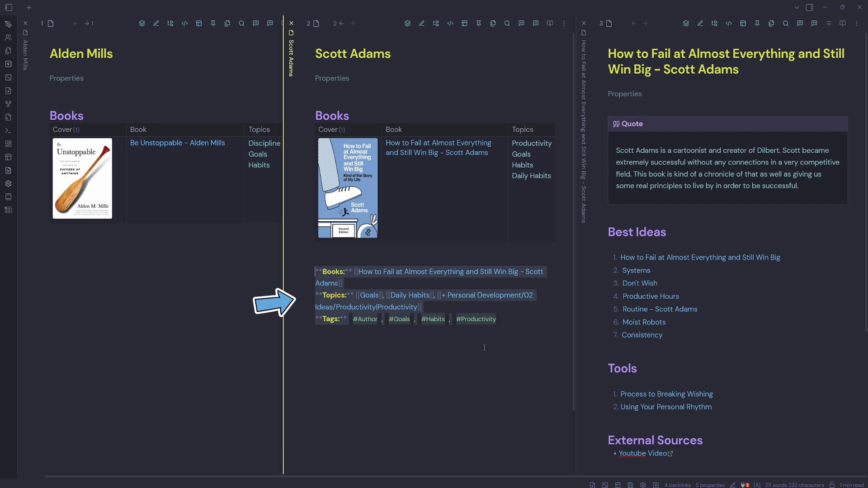
pyautogui.hotkey('ctrl', 'x')
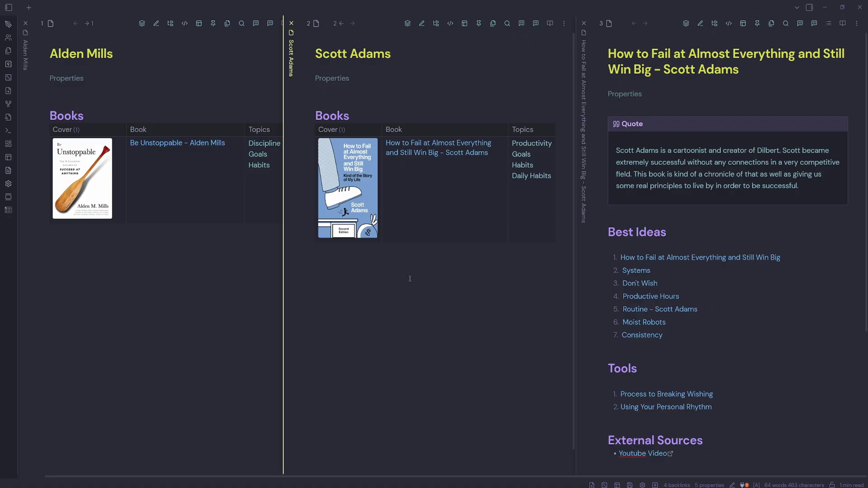
pyautogui.click(340, 78)
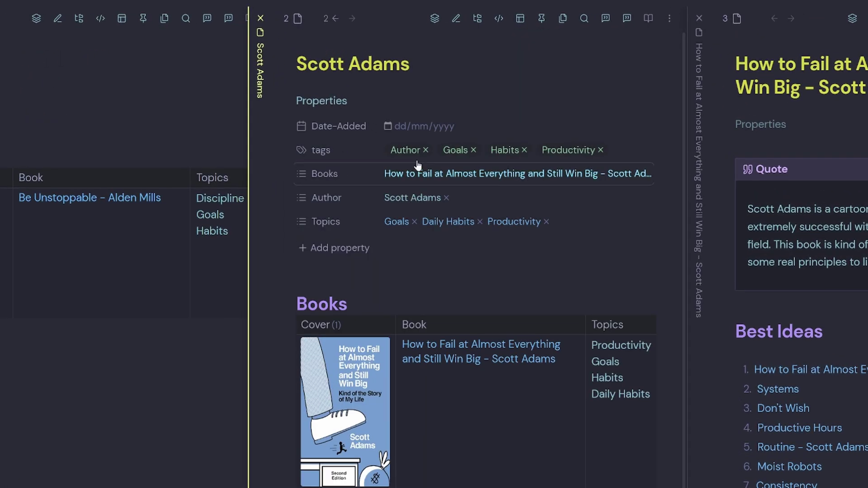
# - In source mode, change the Author value to the quoted link "[[Scott Adams]]", removing the duplicate name
pyautogui.click(499, 18)
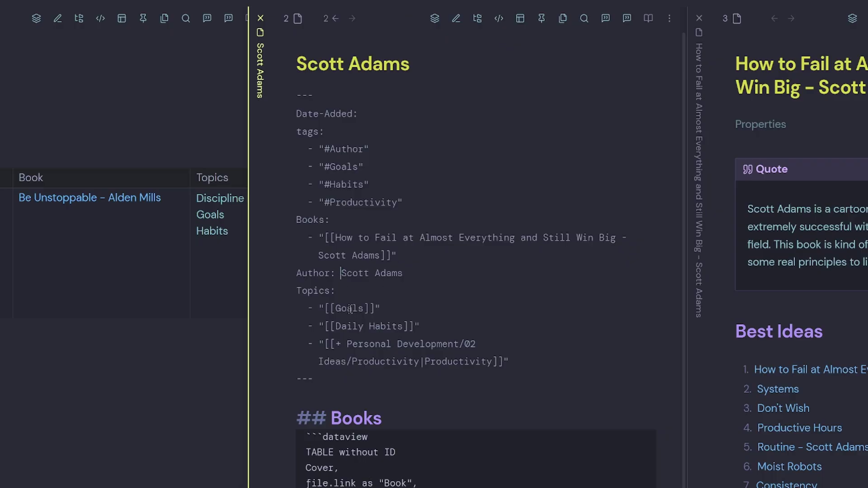
pyautogui.write('"[[')
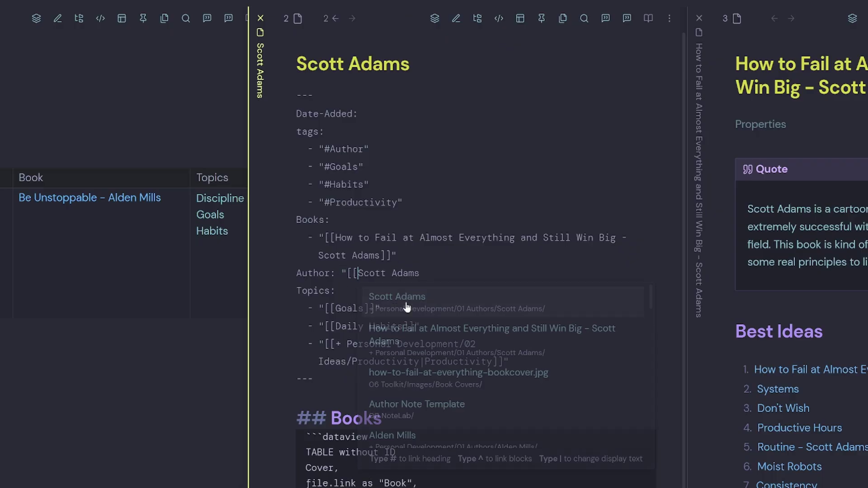
pyautogui.click(423, 304)
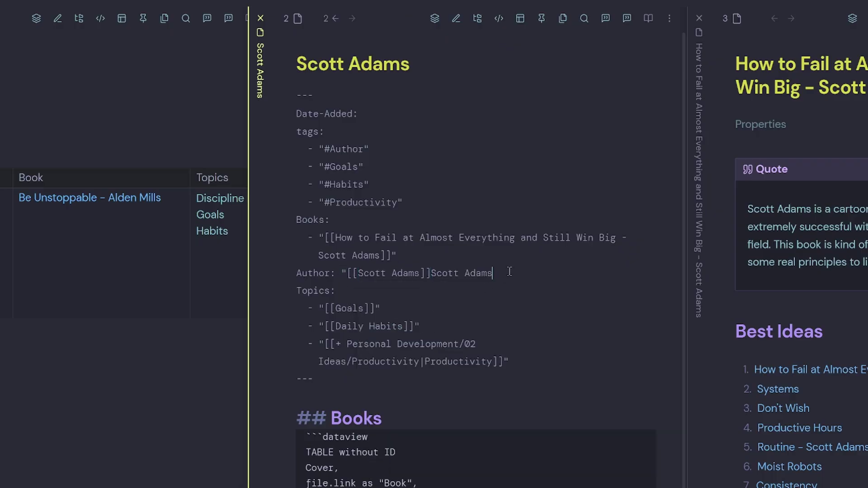
pyautogui.moveTo(493, 273); pyautogui.dragTo(434, 274)
pyautogui.press('BackSpace')
pyautogui.write('"')
pyautogui.click(500, 19)
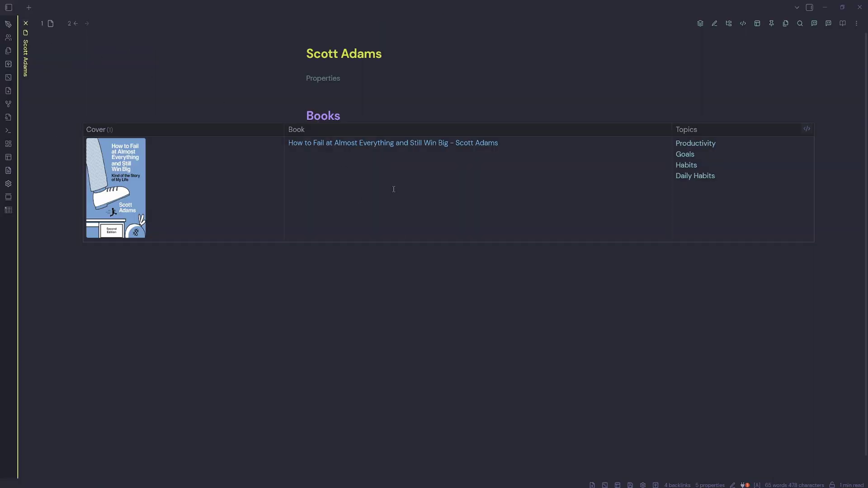
# - Open the How to Fail at Almost Everything note and select its quote, with the AI chat open alongside
pyautogui.click(393, 147)
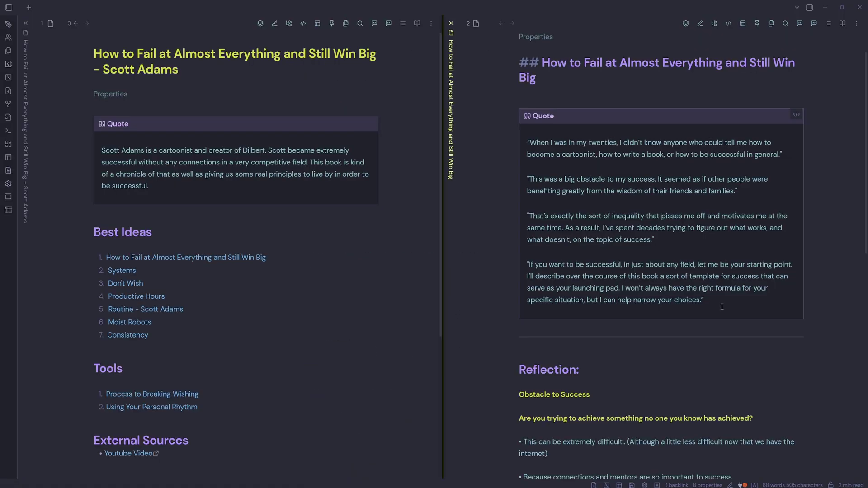
pyautogui.moveTo(722, 306); pyautogui.dragTo(520, 140)
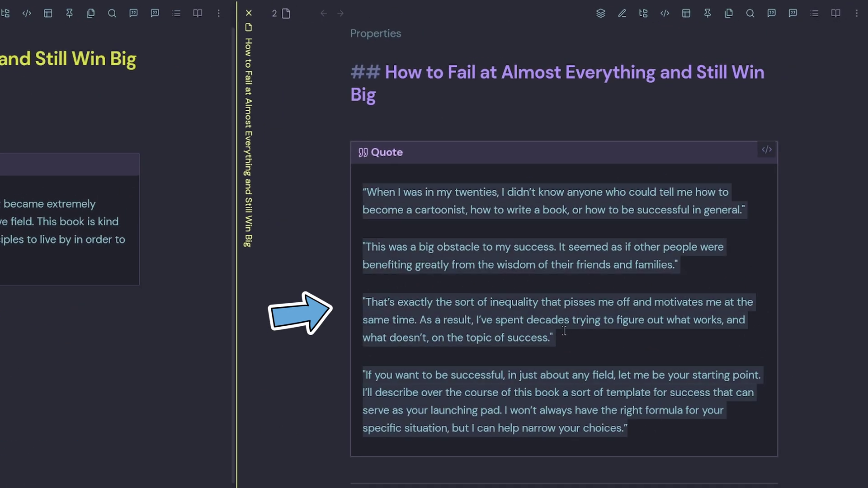
pyautogui.click(792, 16)
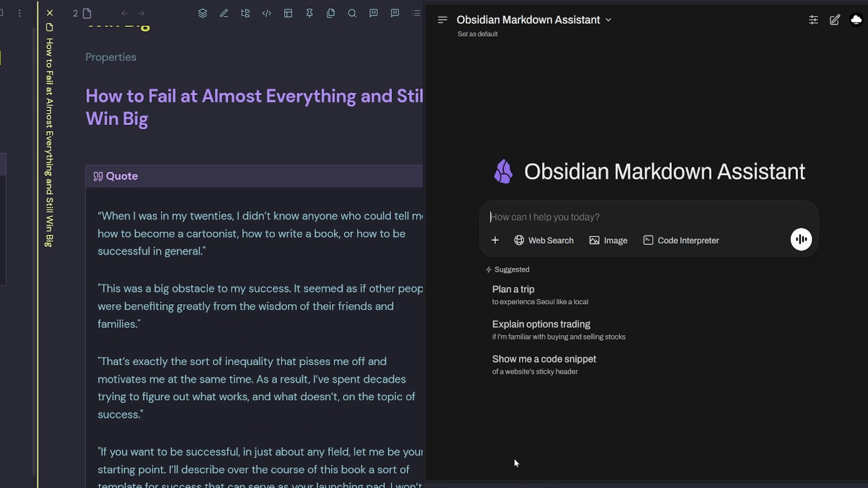
pyautogui.moveTo(421, 484); pyautogui.dragTo(97, 213)
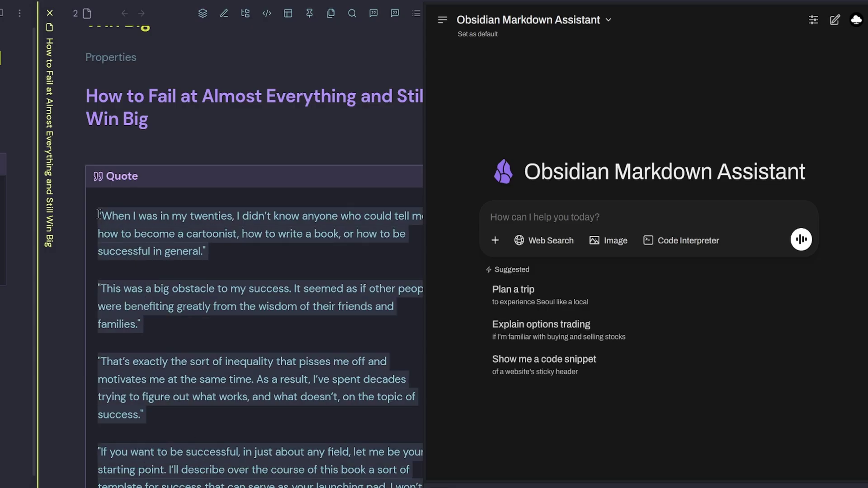
# - Start a chat message with the /improve-this-text prompt followed by a new line
pyautogui.click(545, 213)
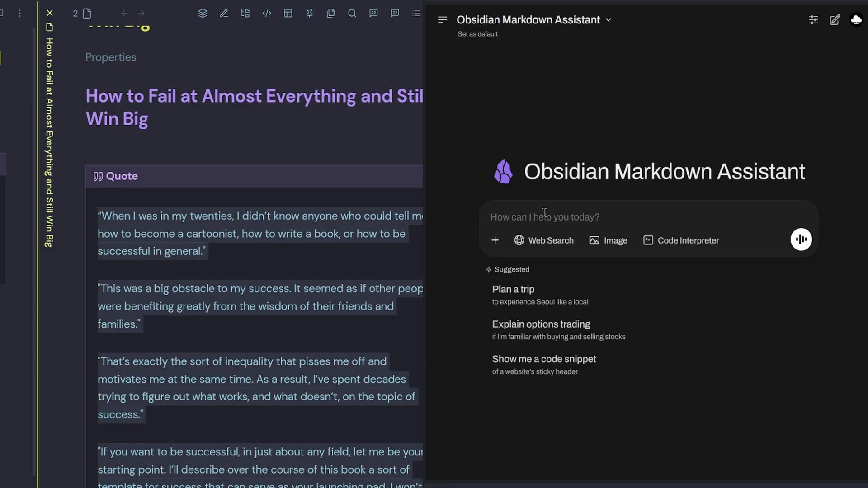
pyautogui.write('/')
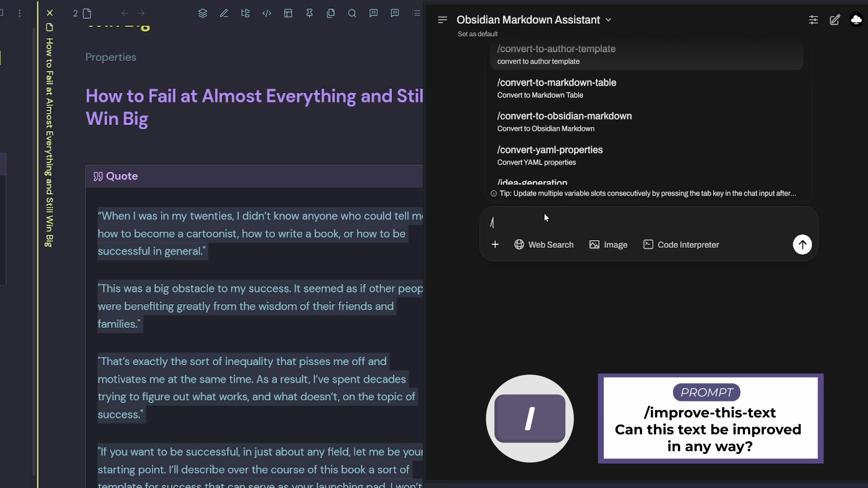
pyautogui.write('impr')
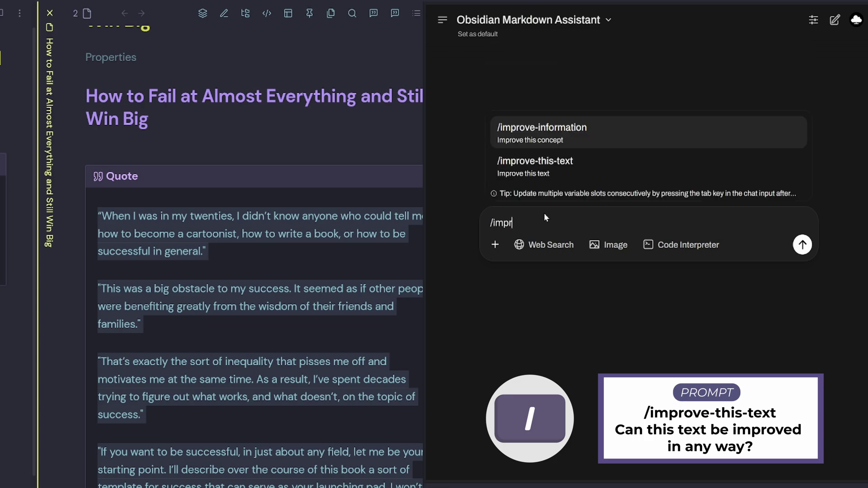
pyautogui.click(583, 171)
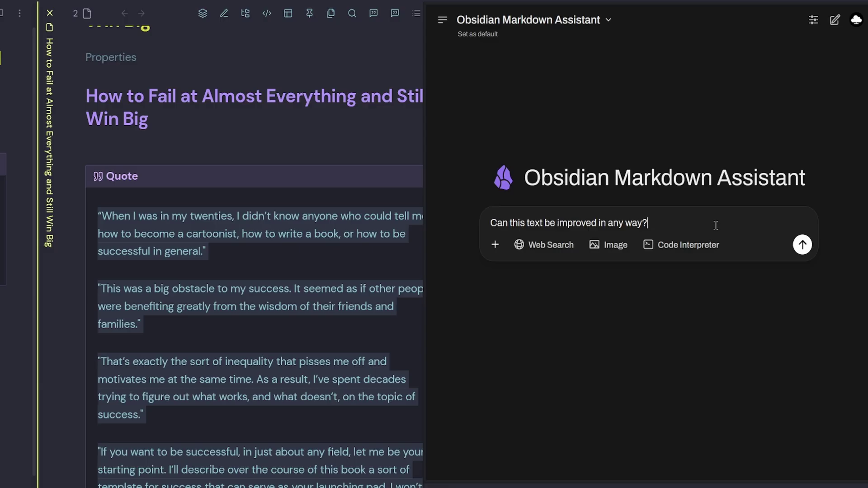
pyautogui.hotkey('shift', 'Return')
# - Paste the quote under the improve prompt, send it, and read the Revised Version and Key Changes Made
pyautogui.hotkey('ctrl', 'v')
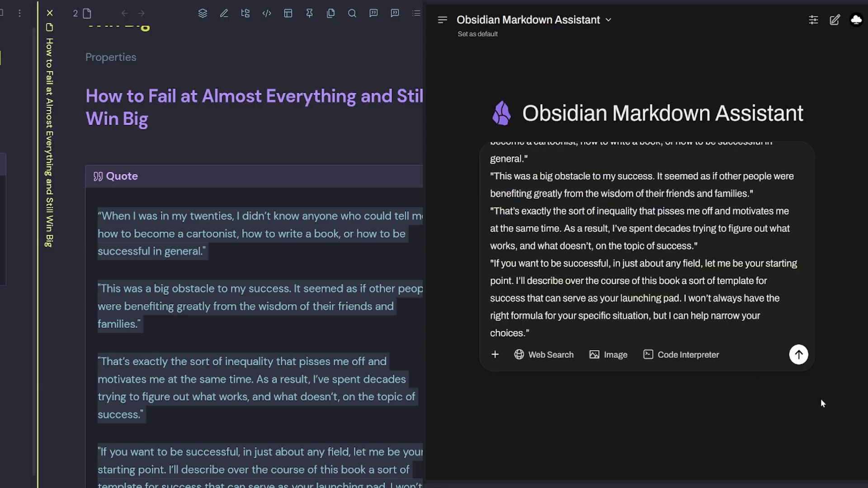
pyautogui.click(803, 356)
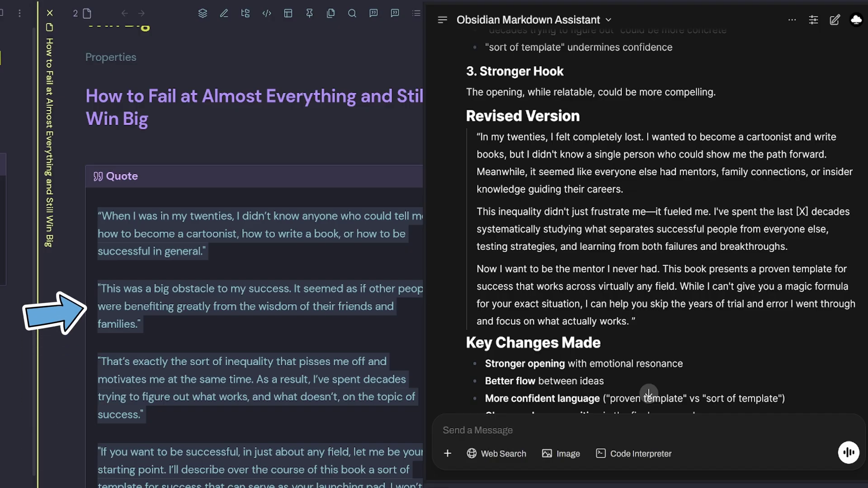
pyautogui.click(269, 244)
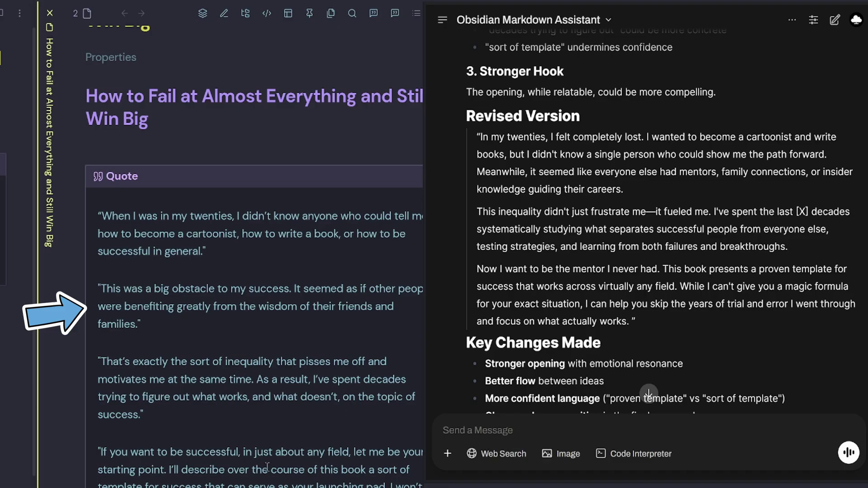
pyautogui.scroll(-3, 657, 265)
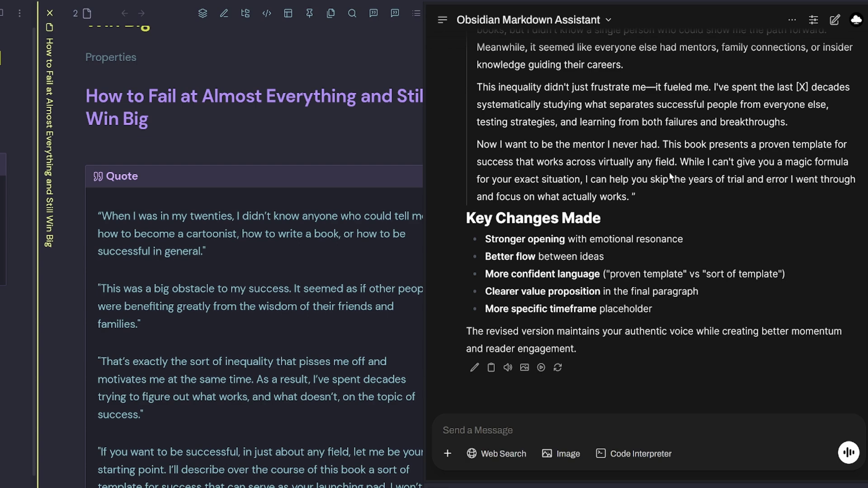
pyautogui.scroll(2, 662, 226)
pyautogui.click(534, 430)
# - Send a /convert-to-obsidian-markdown request for 'quote' with the revised paragraphs pasted below
pyautogui.write('/con')
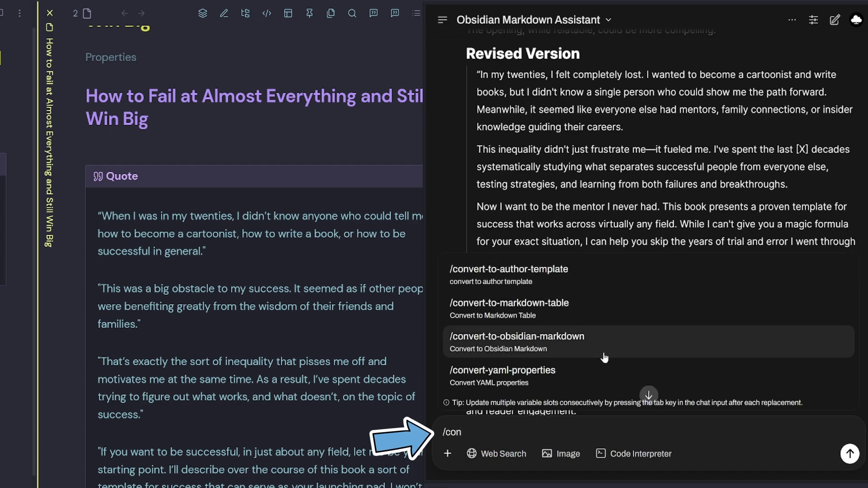
pyautogui.click(518, 349)
pyautogui.write('quote')
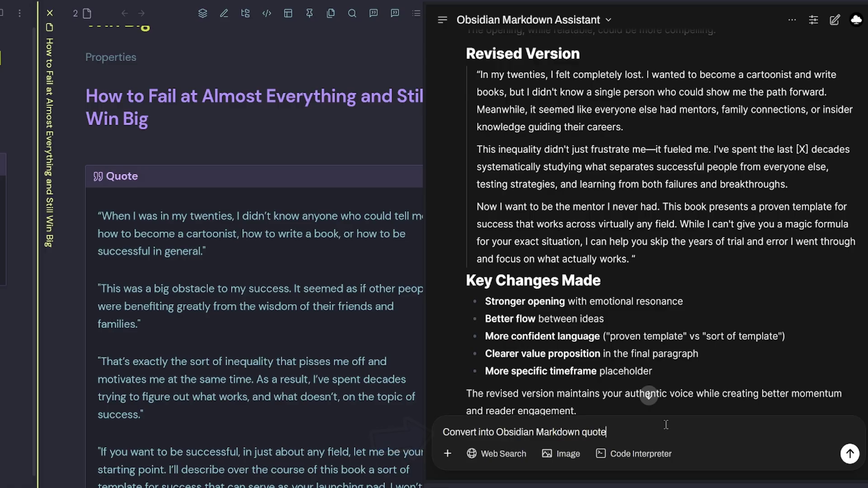
pyautogui.hotkey('shift', 'Return')
pyautogui.hotkey('shift', 'Return')
pyautogui.hotkey('ctrl', 'v')
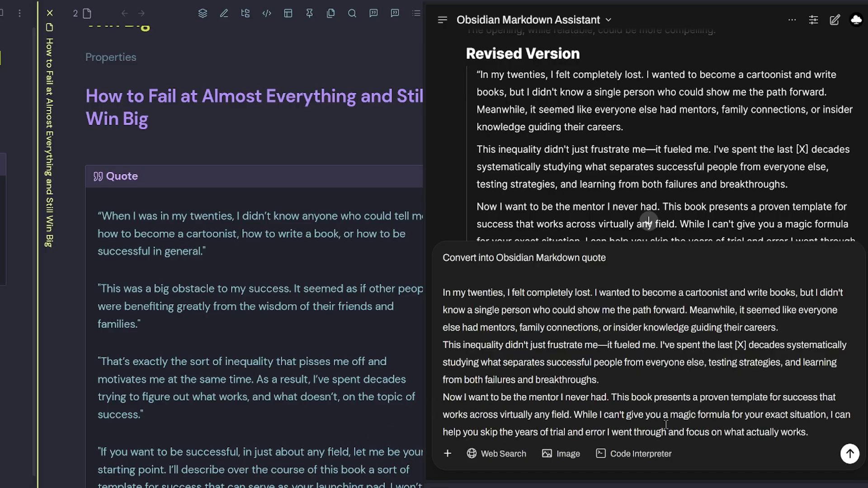
pyautogui.press('Return')
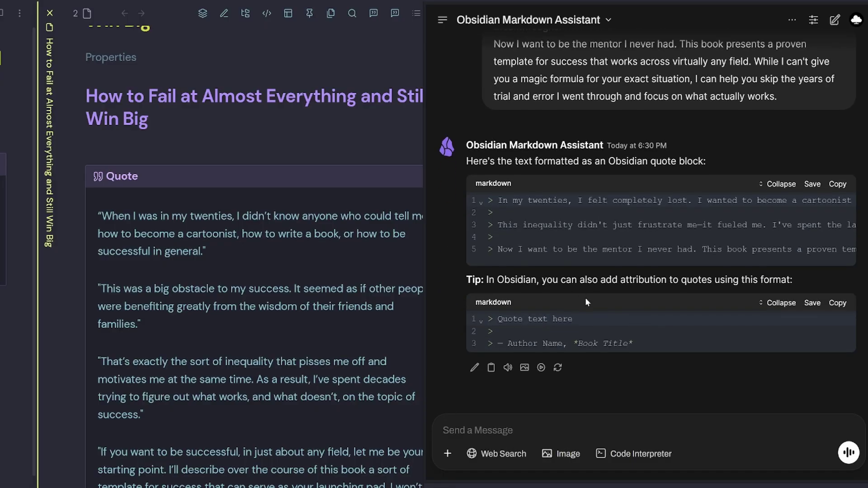
# - Copy the formatted quote block over the note's old quote text, then hide the assistant panel
pyautogui.click(838, 184)
pyautogui.moveTo(201, 458); pyautogui.dragTo(72, 184)
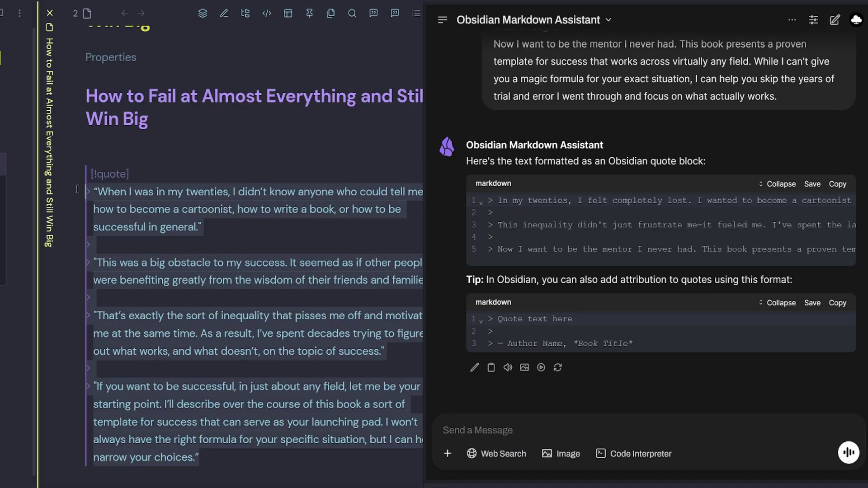
pyautogui.hotkey('ctrl', 'v')
pyautogui.moveTo(93, 280); pyautogui.dragTo(196, 276)
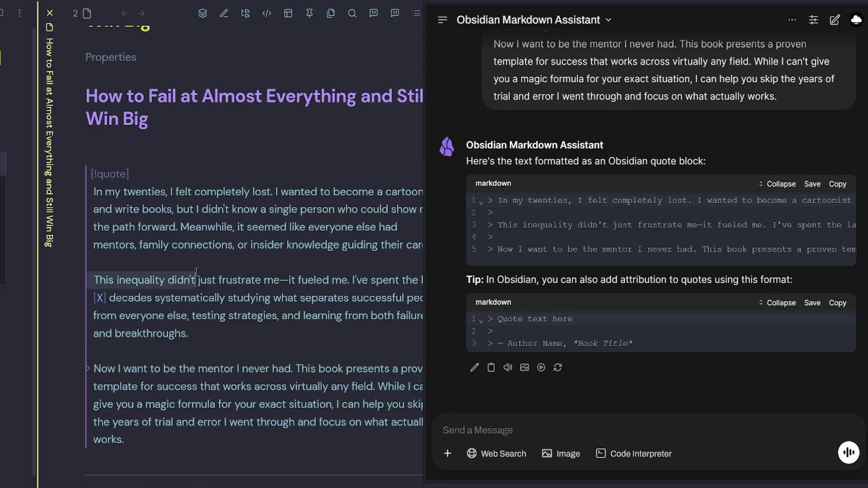
pyautogui.click(184, 454)
pyautogui.hotkey('ctrl', 'shift', '\\')
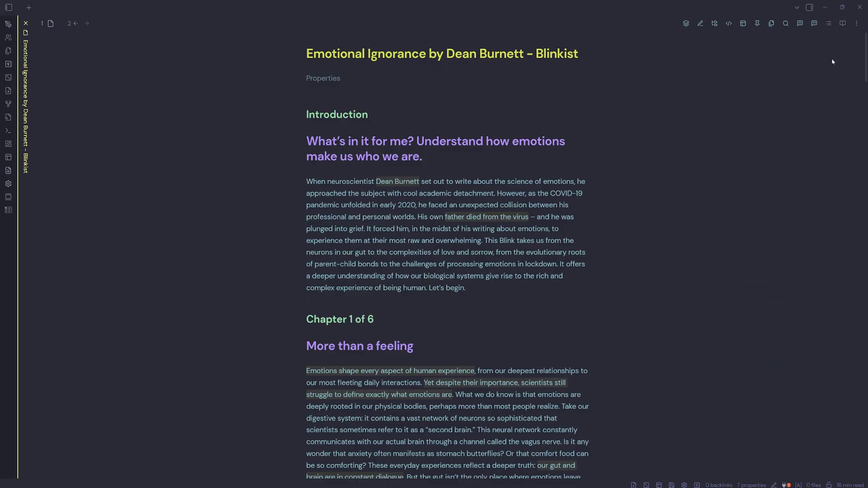
# - Put the Emotional Ignorance Introduction paragraph under a /summarise-best-points prompt in the assistant chat
pyautogui.click(813, 24)
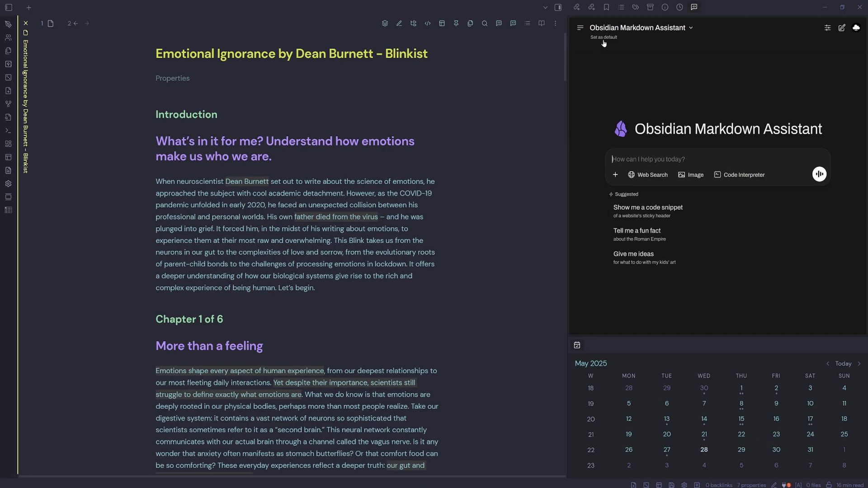
pyautogui.moveTo(315, 288); pyautogui.dragTo(156, 180)
pyautogui.hotkey('ctrl', 'c')
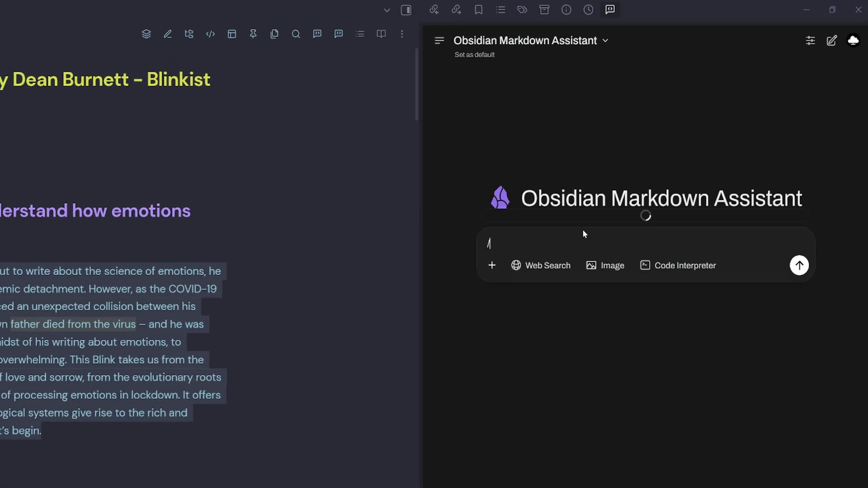
pyautogui.write('/sum')
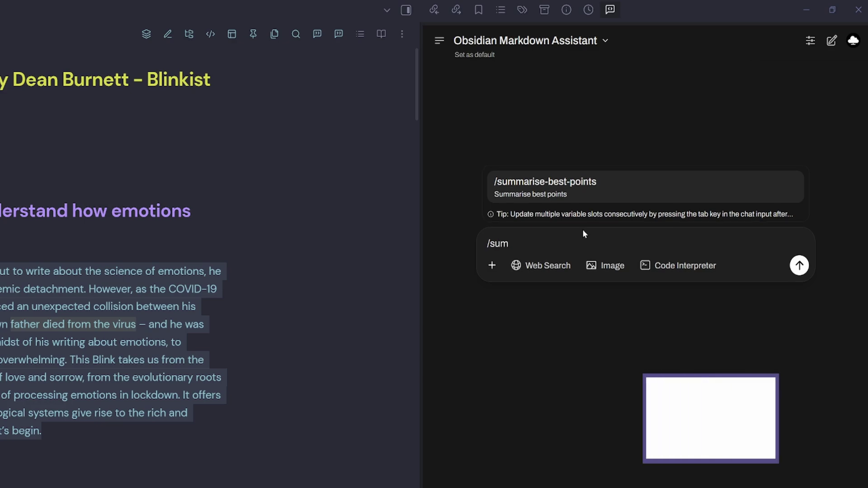
pyautogui.click(542, 197)
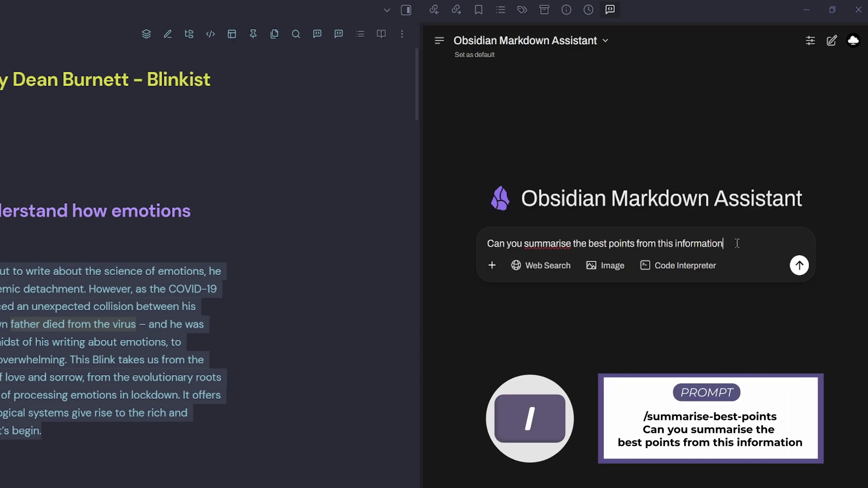
pyautogui.hotkey('shift', 'Return')
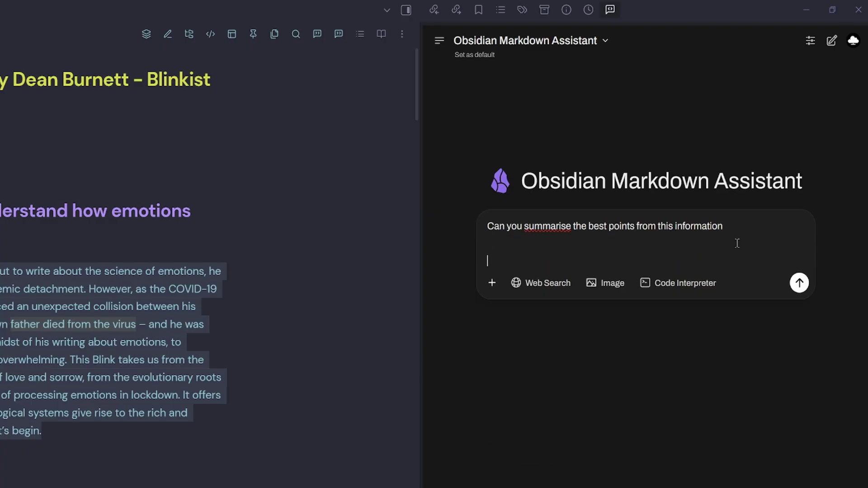
pyautogui.hotkey('ctrl', 'v')
# - Send the summary request and create a new note titled 'Key Insights on Emotions and the Human Experience'
pyautogui.press('Return')
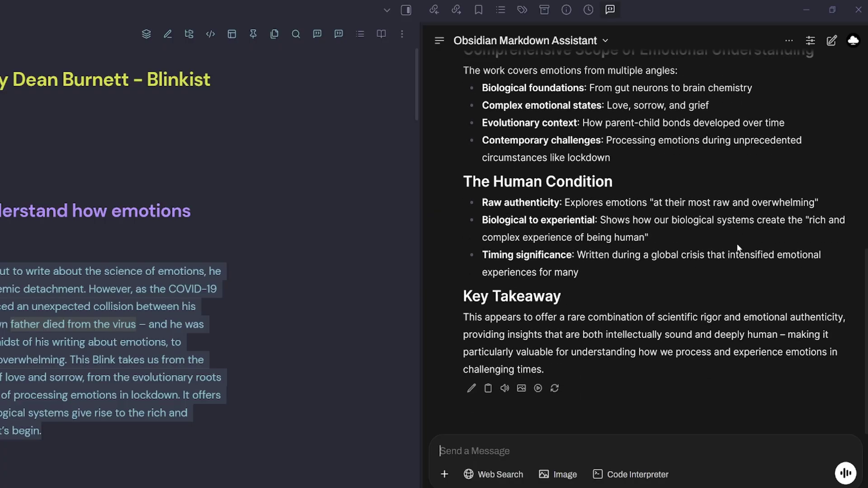
pyautogui.scroll(10, 618, 332)
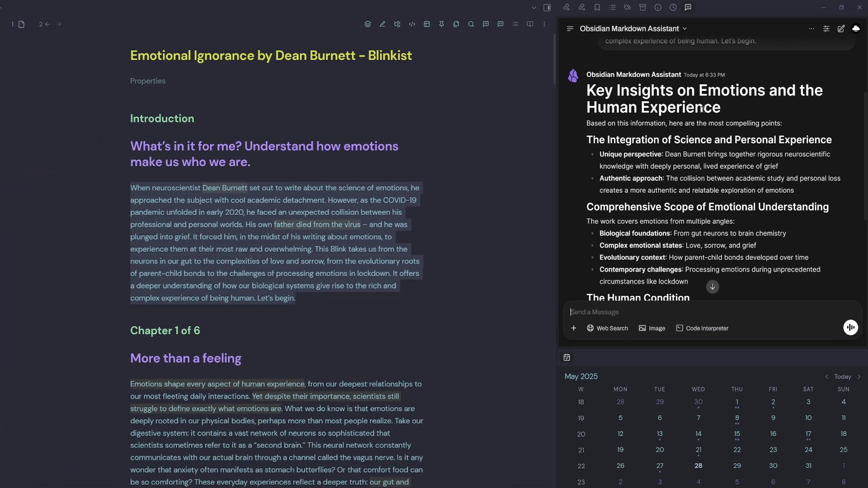
pyautogui.click(140, 433)
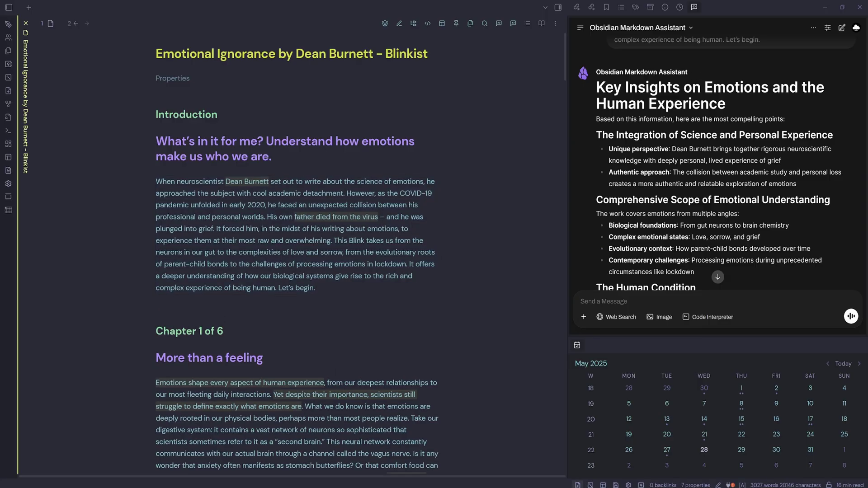
pyautogui.hotkey('ctrl', 'q')
pyautogui.click(380, 66)
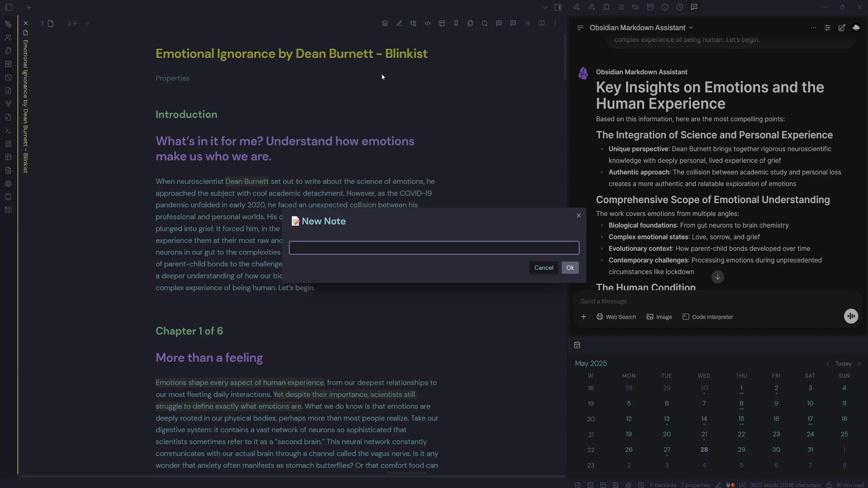
pyautogui.write('Key Insights on Emotions and the Human Experience')
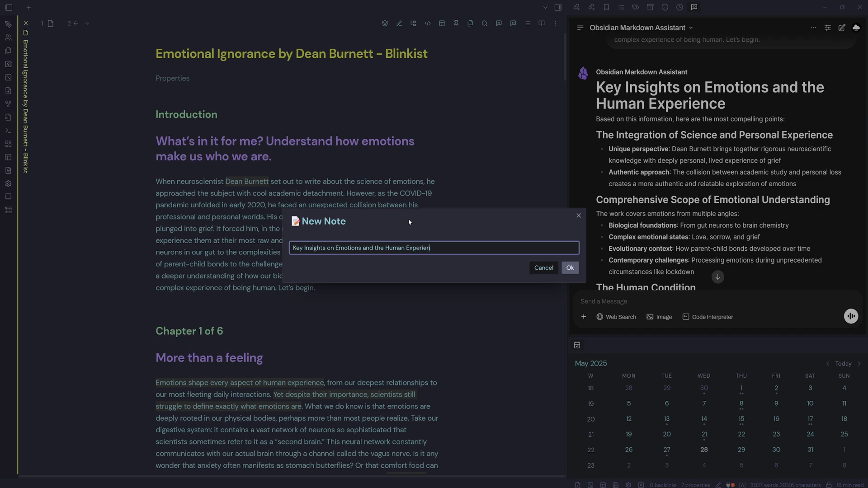
pyautogui.click(570, 267)
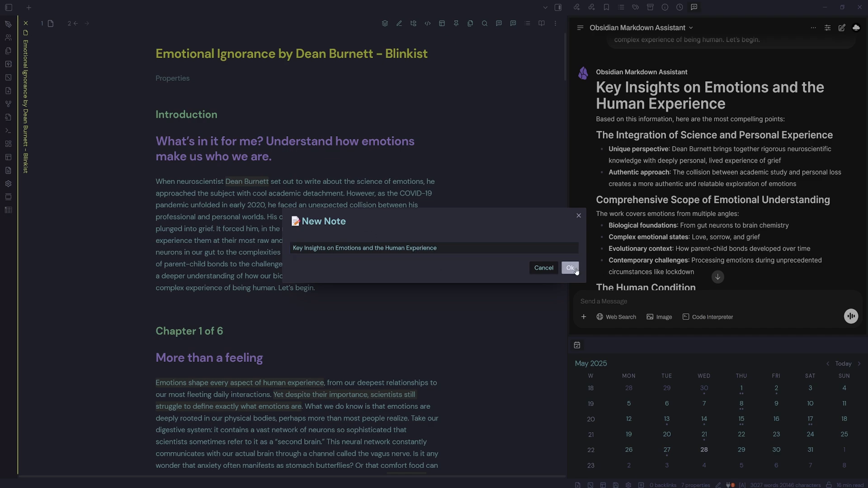
# - Copy the assistant's summary reply and place the cursor in the new note
pyautogui.scroll(-4, 616, 254)
pyautogui.click(615, 263)
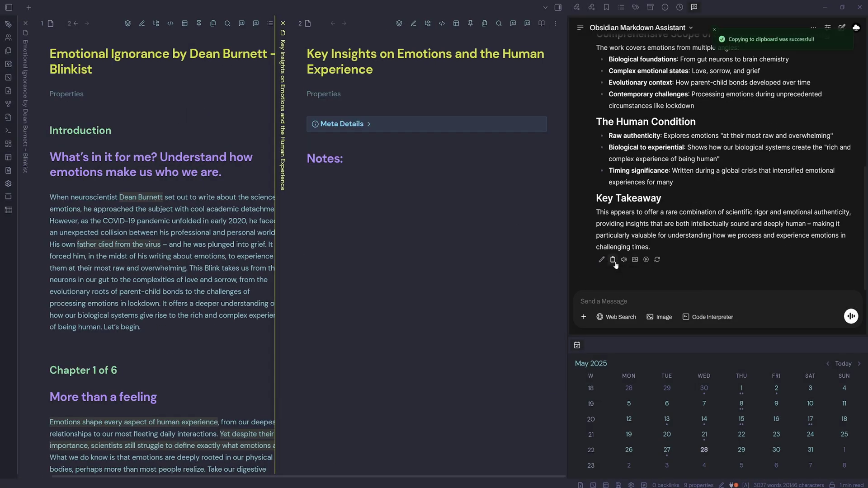
pyautogui.click(312, 176)
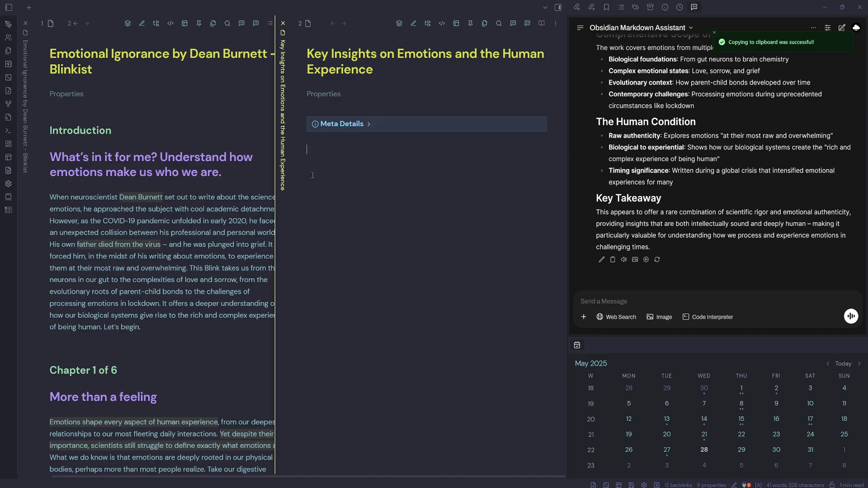
# - Paste the summary, deleting the duplicate title, the 'Based on this information' line and leftover blank lines
pyautogui.hotkey('ctrl', 'v')
pyautogui.scroll(3, 409, 135)
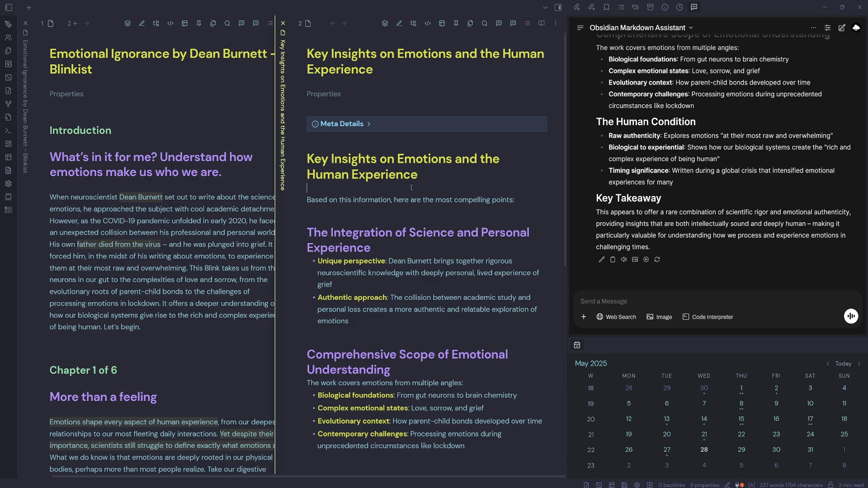
pyautogui.tripleClick(414, 170)
pyautogui.press('BackSpace')
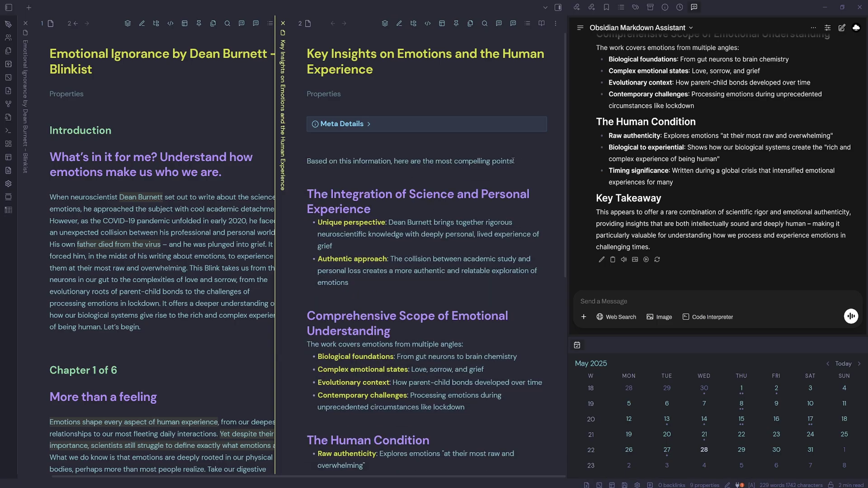
pyautogui.tripleClick(513, 160)
pyautogui.press('BackSpace')
pyautogui.click(363, 183)
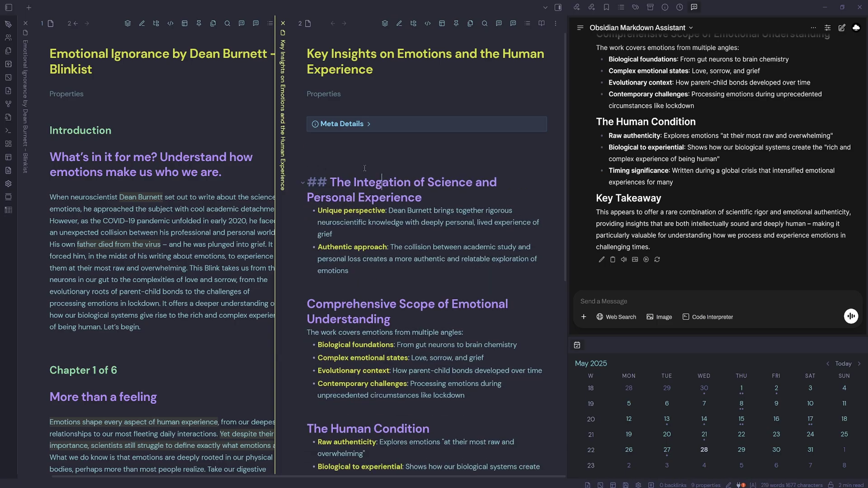
pyautogui.press('Up')
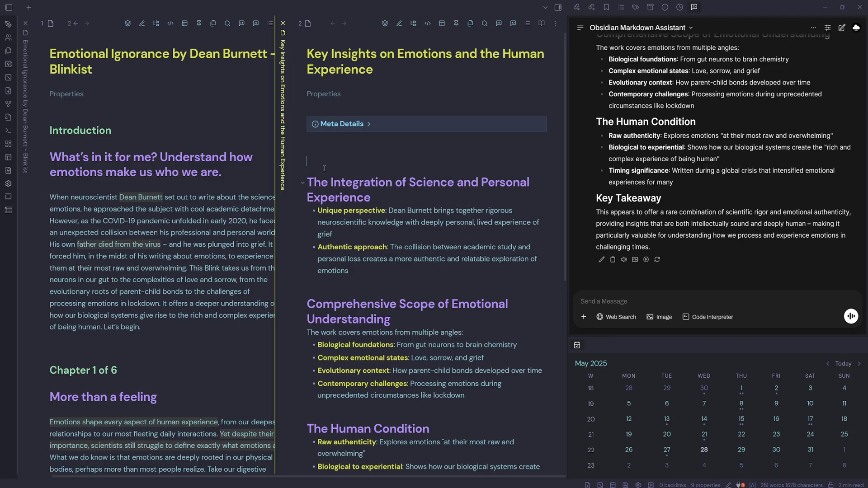
pyautogui.press('BackSpace')
pyautogui.press('BackSpace')
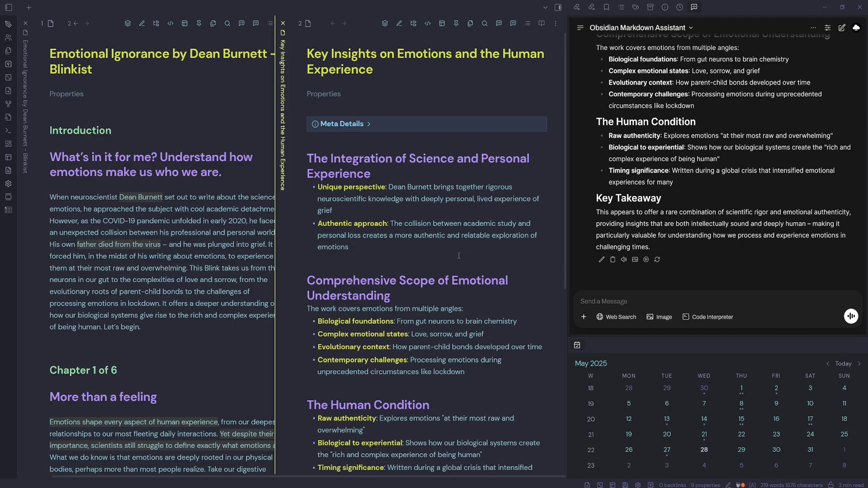
# - Make the Integration, Comprehensive and Human Condition headings level three, and start a '- [[' link line
pyautogui.scroll(-1, 457, 255)
pyautogui.click(321, 117)
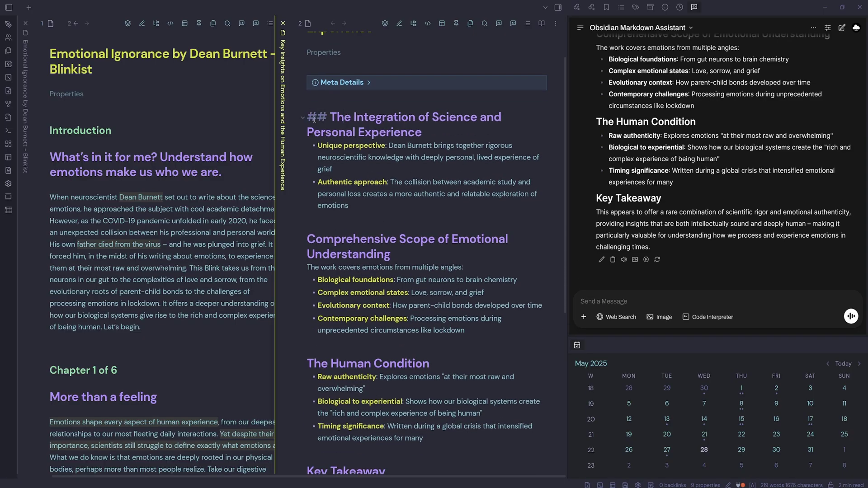
pyautogui.write('#')
pyautogui.click(317, 233)
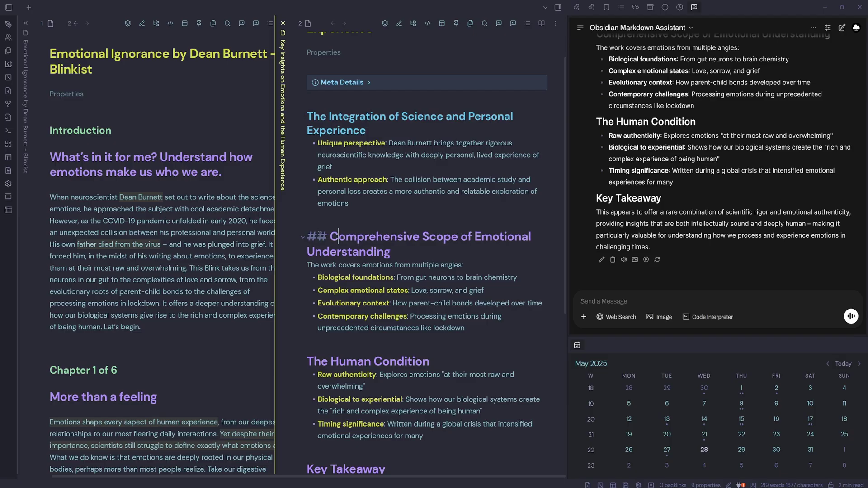
pyautogui.write('#')
pyautogui.click(316, 359)
pyautogui.write('##')
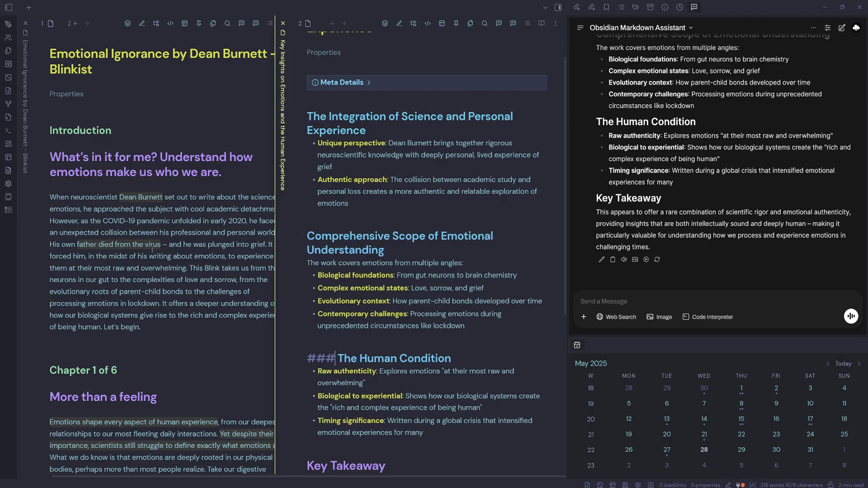
pyautogui.click(152, 347)
pyautogui.write('- ')
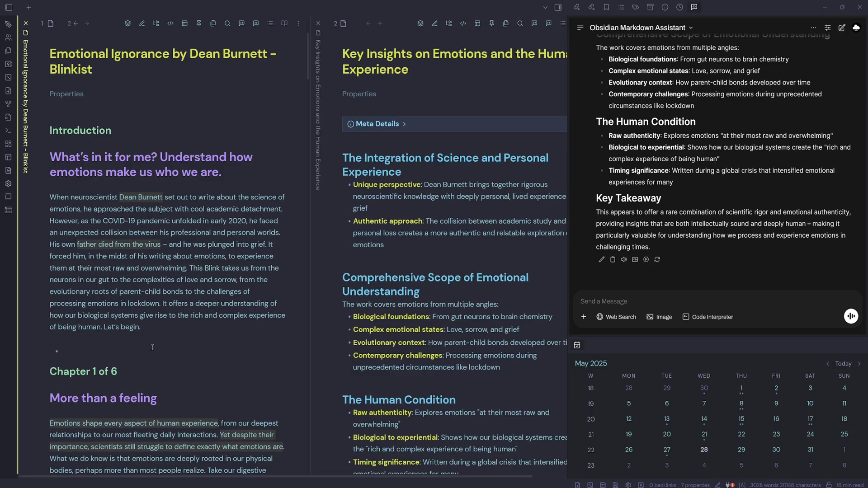
pyautogui.write('[[')
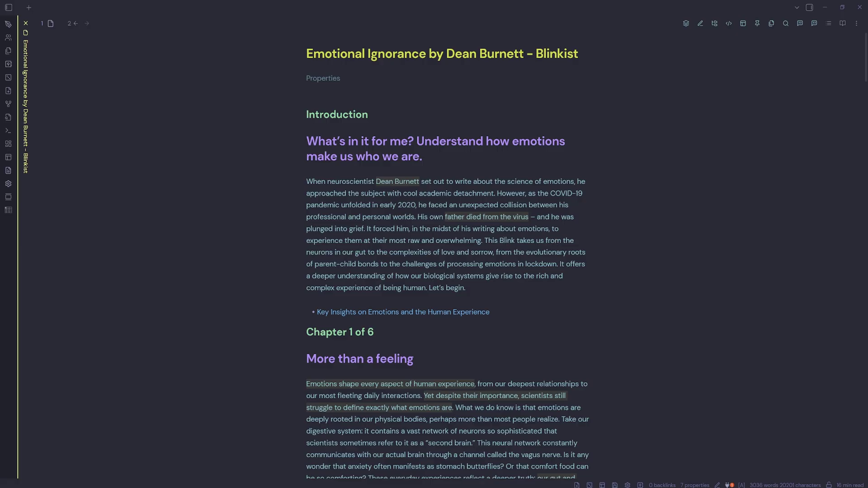
# - Scroll down and select the entire More than a feeling chapter text
pyautogui.scroll(-6, 505, 240)
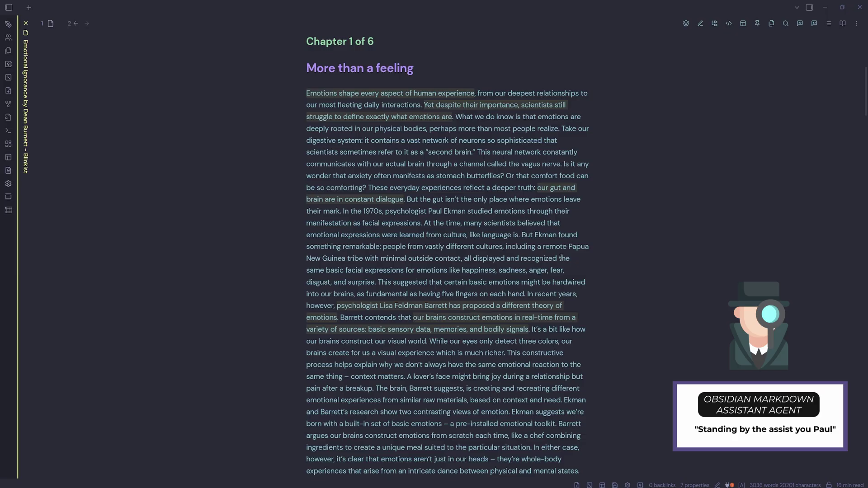
pyautogui.moveTo(593, 469); pyautogui.dragTo(284, 71)
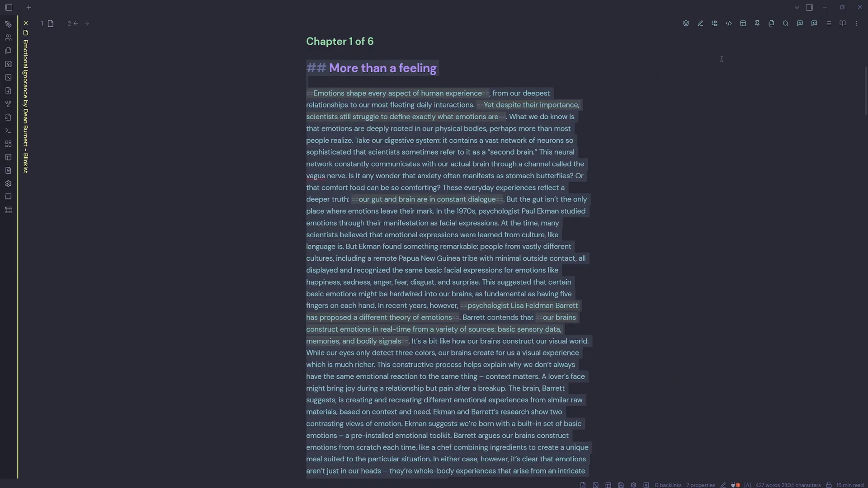
# - Start a new Markdown Assistant chat using the /key-takeaways prompt
pyautogui.click(810, 8)
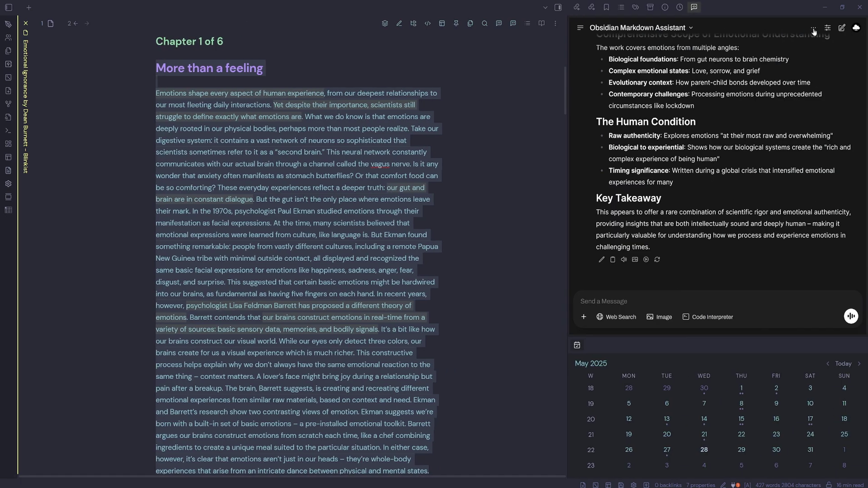
pyautogui.click(842, 28)
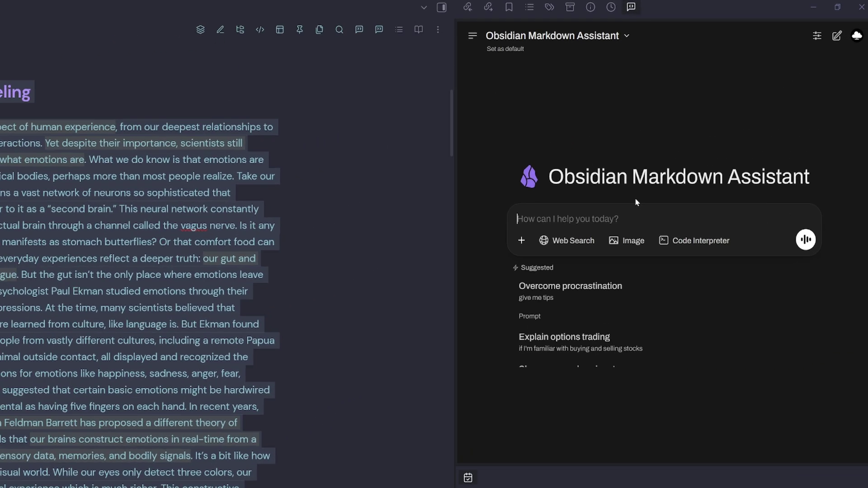
pyautogui.write('/key')
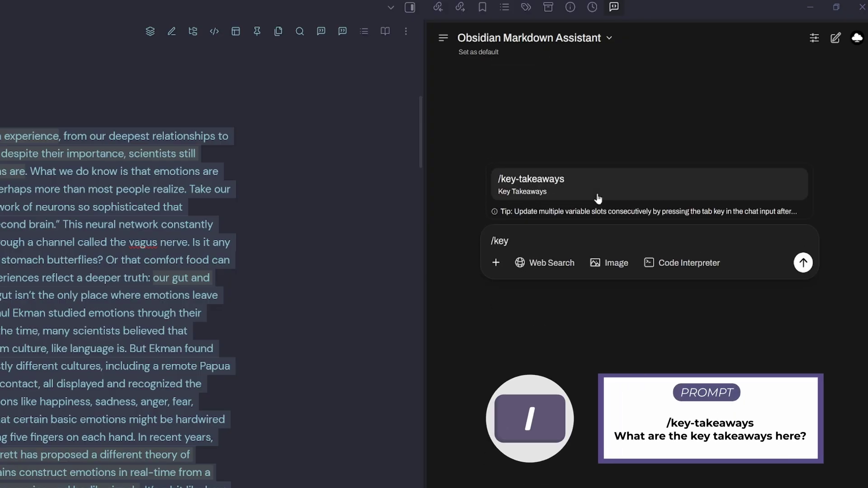
pyautogui.click(549, 189)
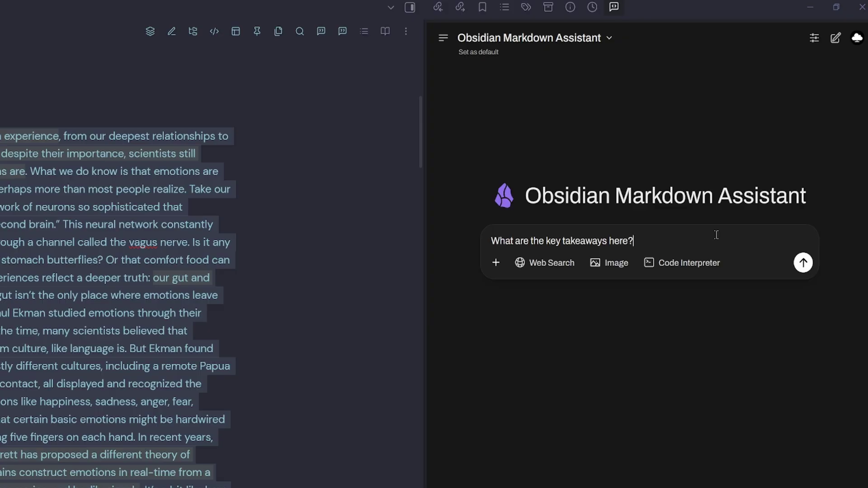
# - Paste the chapter, add 'Be sure to consider my highlights' and send the prompt
pyautogui.hotkey('ctrl', 'v')
pyautogui.scroll(10, 717, 235)
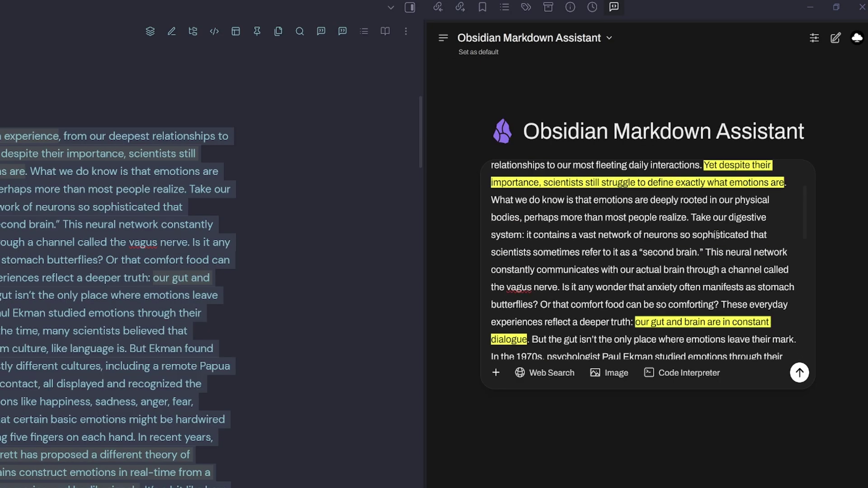
pyautogui.click(697, 174)
pyautogui.write('Be sure to consider')
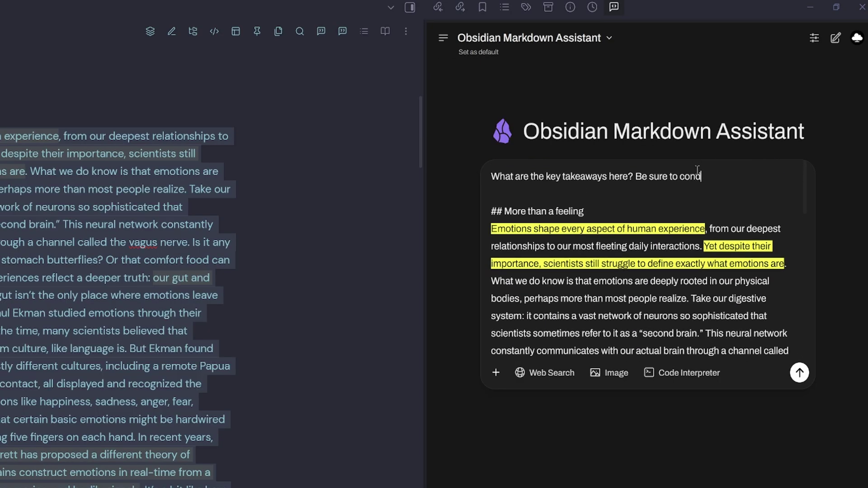
pyautogui.write(' my highlights')
pyautogui.press('Return')
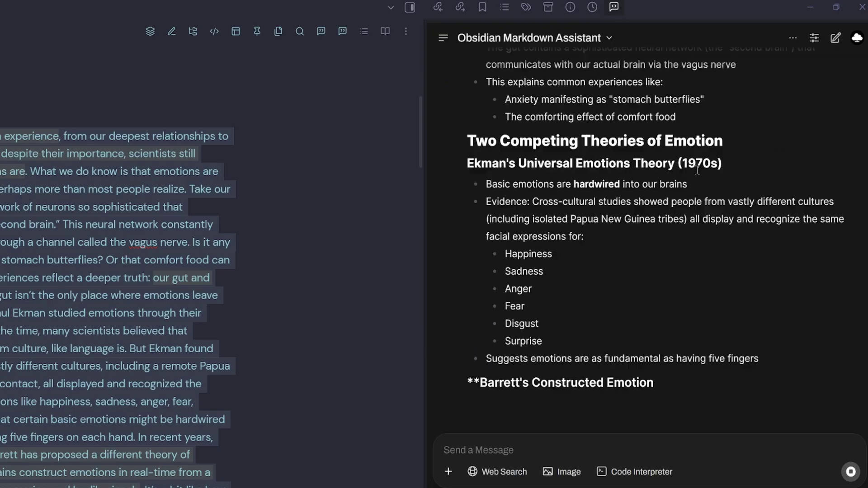
pyautogui.scroll(10, 697, 175)
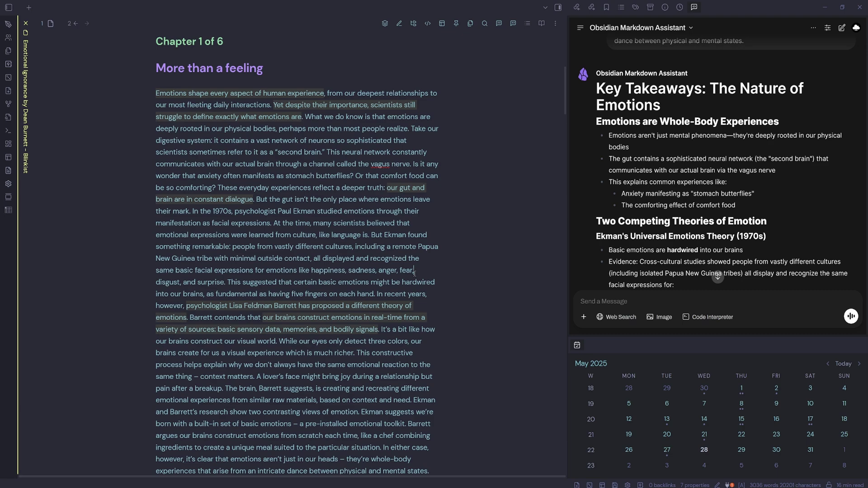
# - Create a QuickAdd New Note named 'Key Takeaways The Nature of Emotions' from the reply title
pyautogui.tripleClick(673, 102)
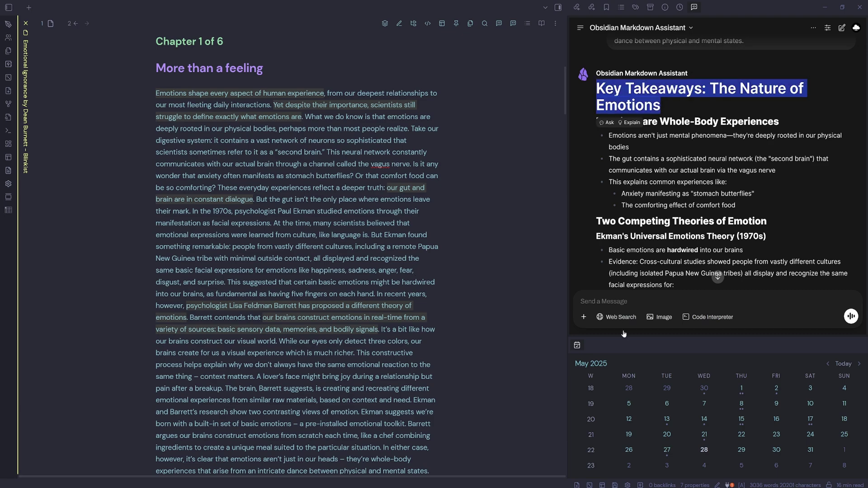
pyautogui.hotkey('alt', 'n')
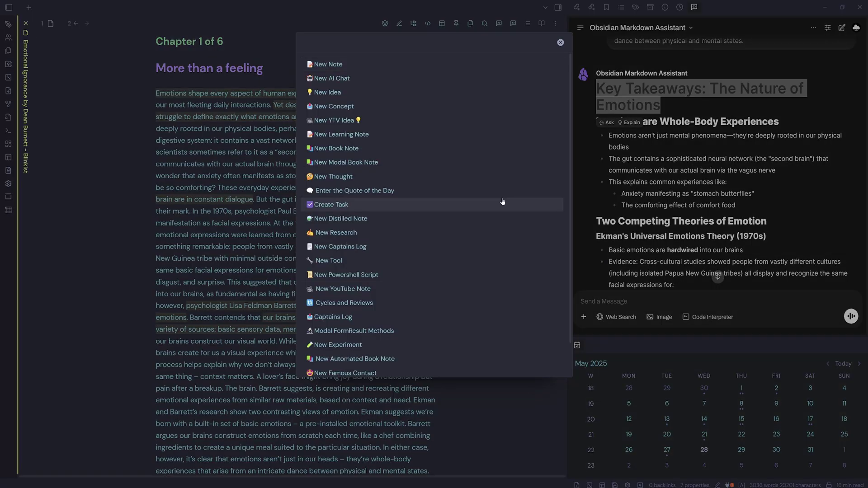
pyautogui.click(351, 69)
pyautogui.hotkey('ctrl', 'v')
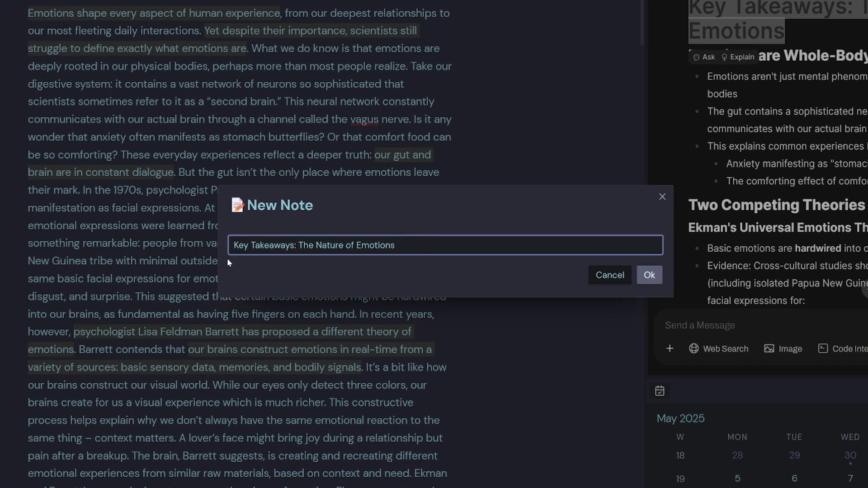
pyautogui.click(297, 245)
pyautogui.press('BackSpace')
pyautogui.press('BackSpace')
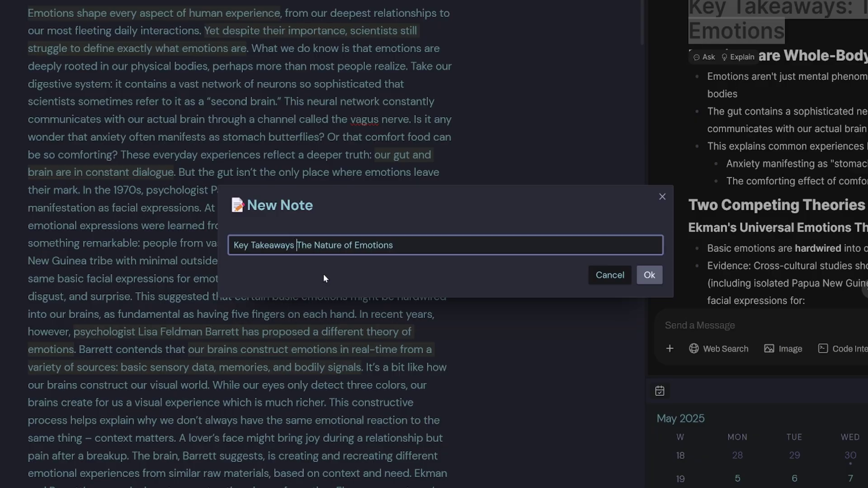
pyautogui.click(649, 275)
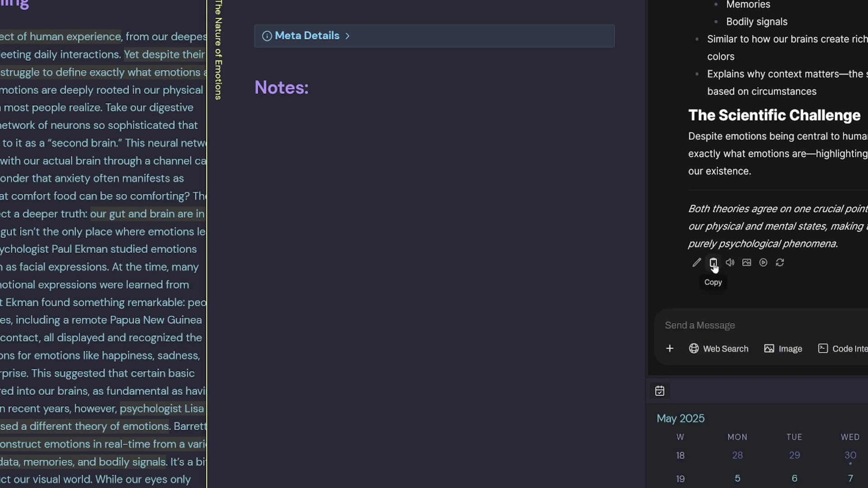
# - Paste the assistant's takeaways over the note's ## Notes: heading
pyautogui.moveTo(343, 86); pyautogui.dragTo(249, 76)
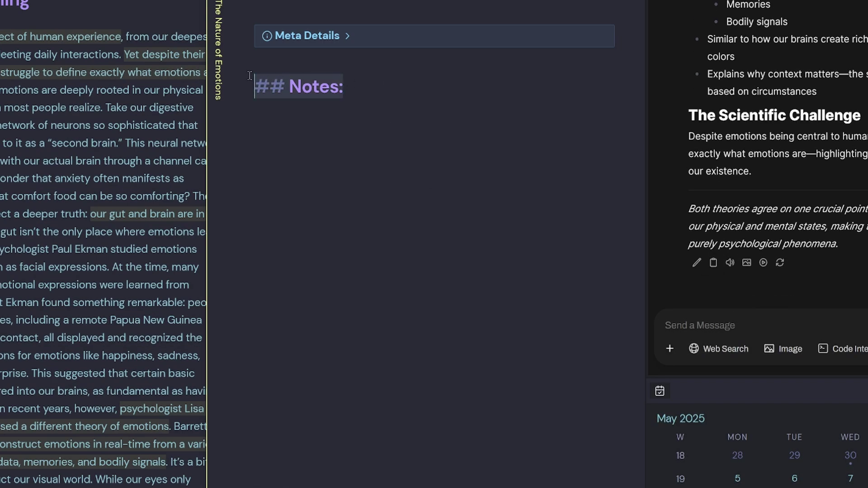
pyautogui.hotkey('ctrl', 'v')
pyautogui.scroll(5, 347, 48)
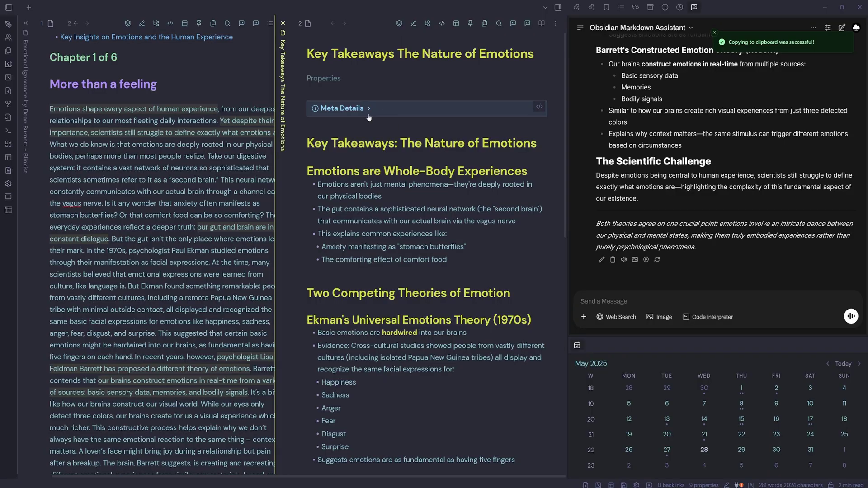
# - Delete the duplicate Key Takeaways title heading and its leftover blank line
pyautogui.moveTo(537, 144); pyautogui.dragTo(307, 144)
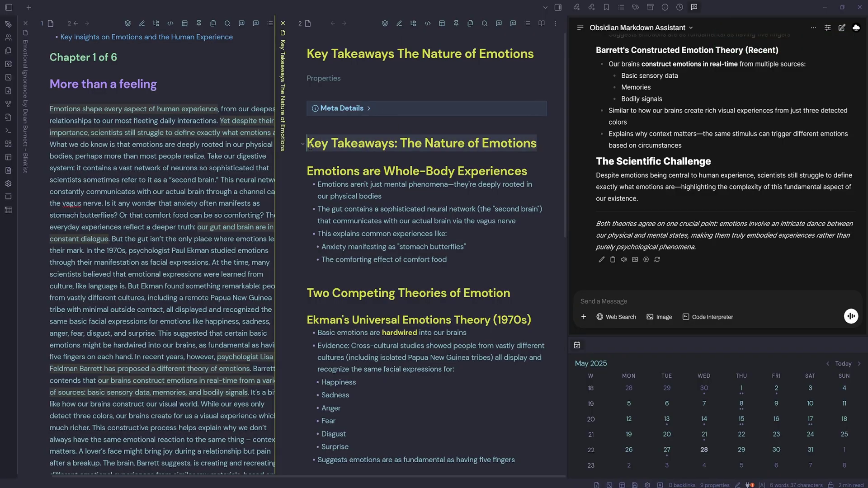
pyautogui.press('BackSpace')
pyautogui.press('BackSpace')
pyautogui.press('Down')
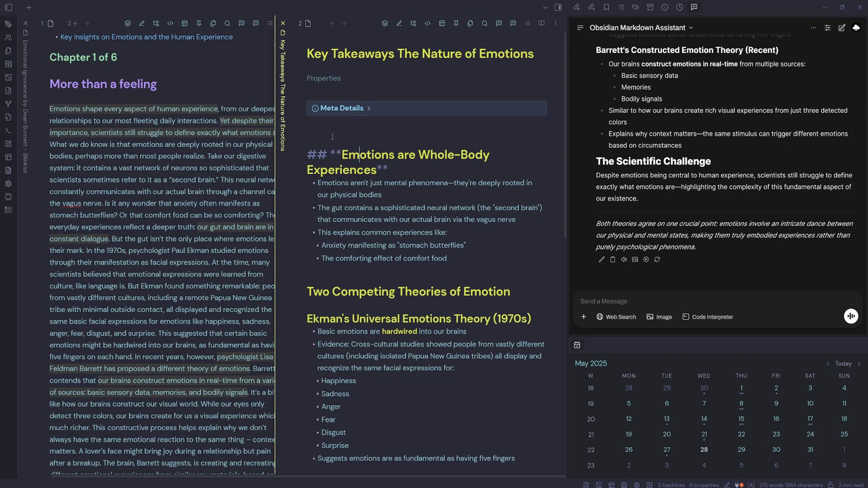
pyautogui.press('Up')
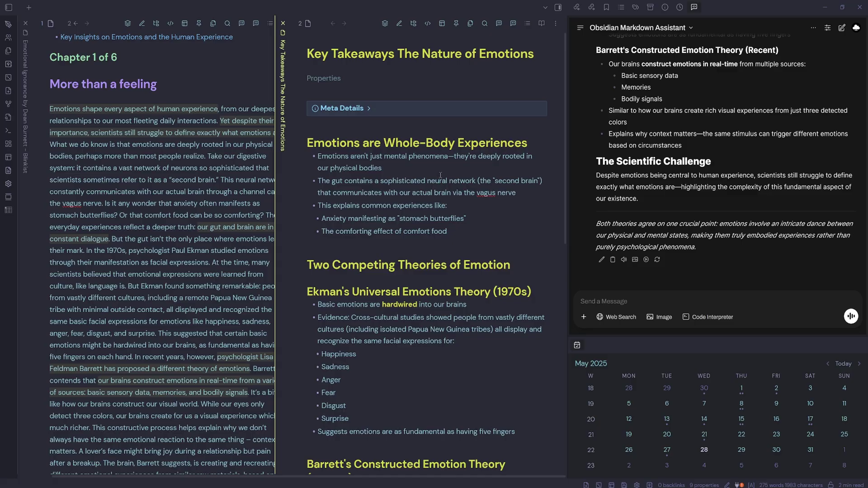
# - Strip the ** bold markers from the first heading and Two Competing Theories of Emotion
pyautogui.press('Up')
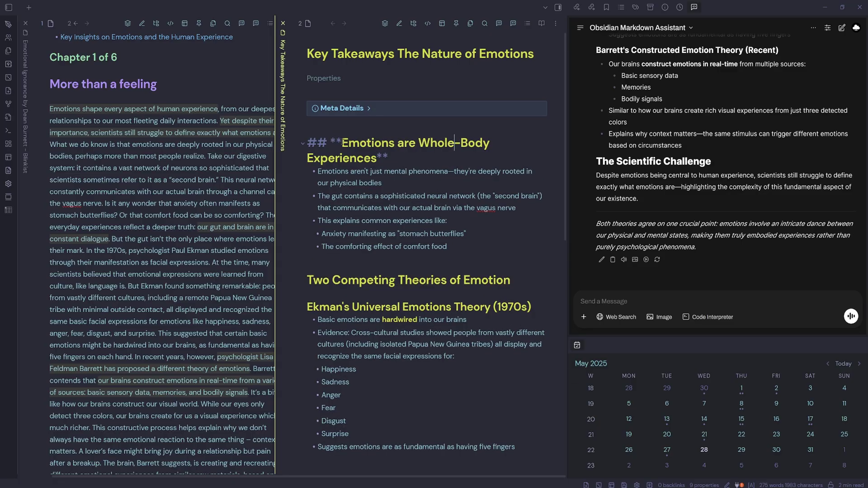
pyautogui.press('BackSpace')
pyautogui.press('BackSpace')
pyautogui.click(392, 159)
pyautogui.press('BackSpace')
pyautogui.press('BackSpace')
pyautogui.press('Down')
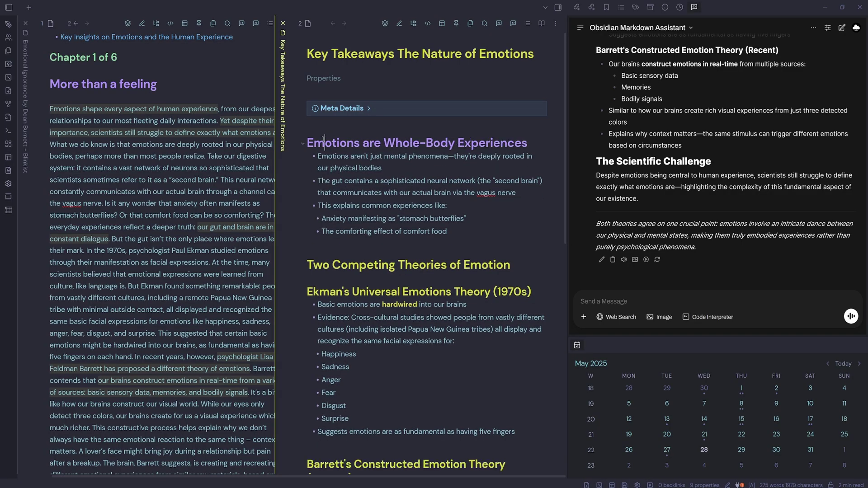
pyautogui.press('Up')
pyautogui.press('Left')
pyautogui.press('Left')
pyautogui.press('Left')
pyautogui.press('Left')
pyautogui.press('Down')
pyautogui.press('Down')
pyautogui.press('Down')
pyautogui.press('Down')
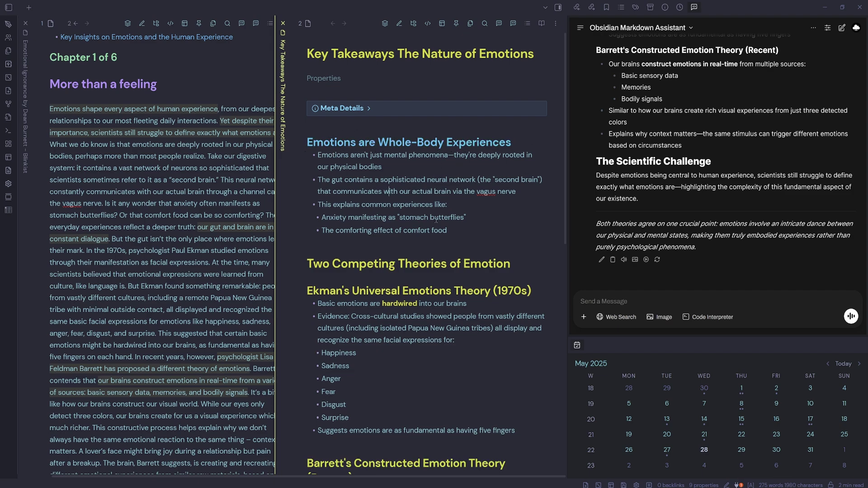
pyautogui.press('Down')
pyautogui.press('Down')
pyautogui.press('Down')
pyautogui.press('Down')
pyautogui.press('Down')
pyautogui.press('Left')
pyautogui.press('Left')
pyautogui.press('Left')
pyautogui.press('Left')
pyautogui.press('Left')
pyautogui.press('Left')
pyautogui.press('Left')
pyautogui.press('Left')
pyautogui.press('Left')
pyautogui.press('Left')
pyautogui.press('Left')
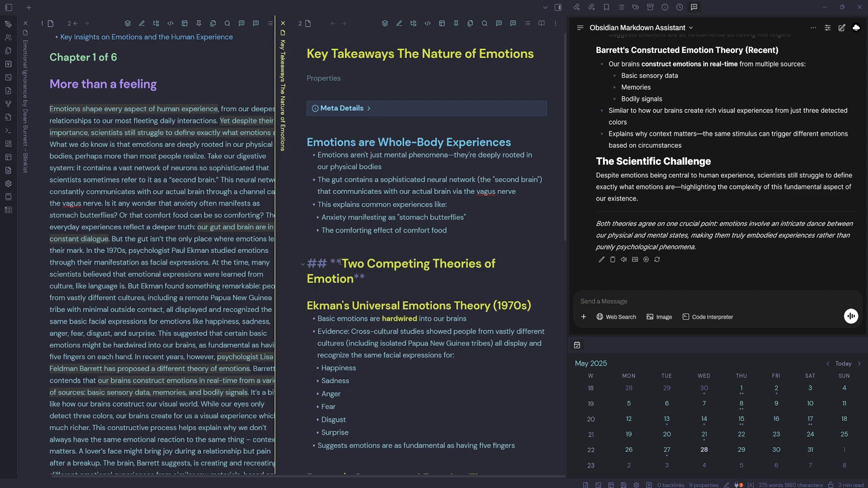
pyautogui.press('BackSpace')
pyautogui.press('BackSpace')
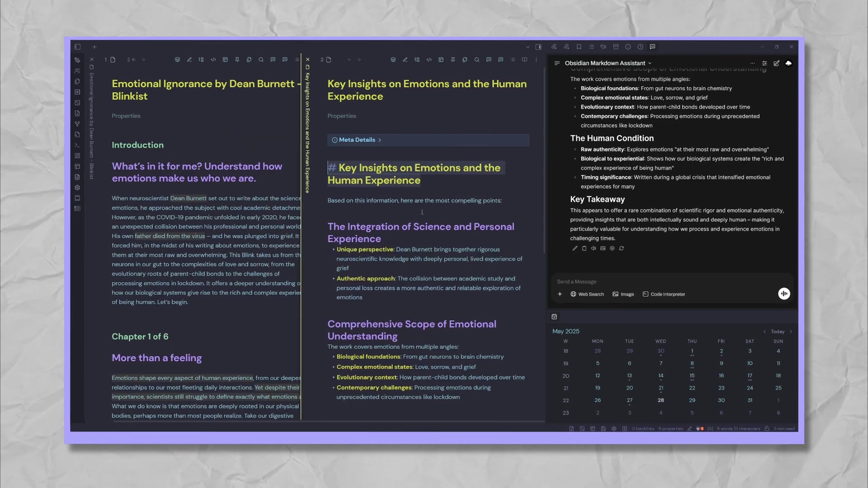
# - Scroll through the Key Insights on Emotions and the Human Experience note
pyautogui.scroll(-1, 421, 211)
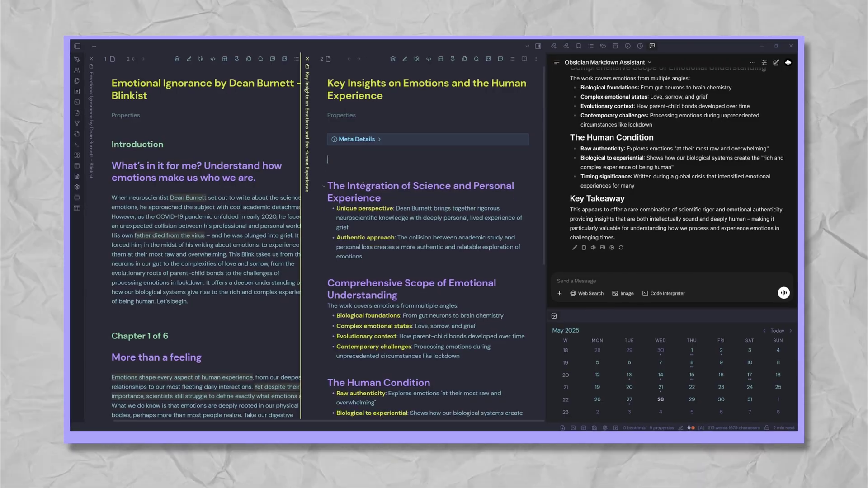